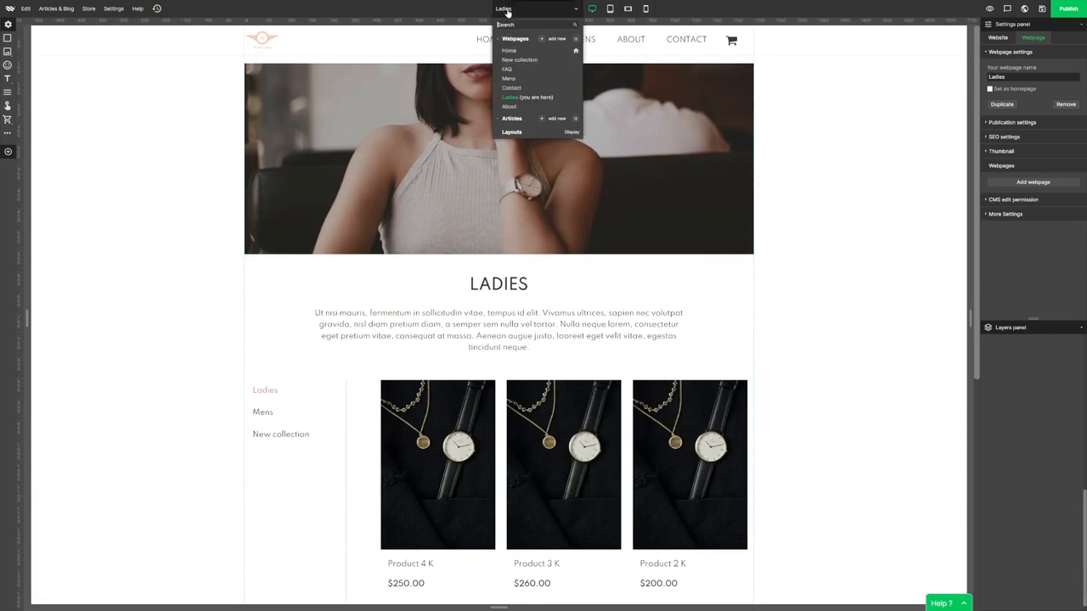
Step: Open the Home page, view its tablet, mobile landscape and mobile layouts, and return to the desktop layout
left_click(520, 50)
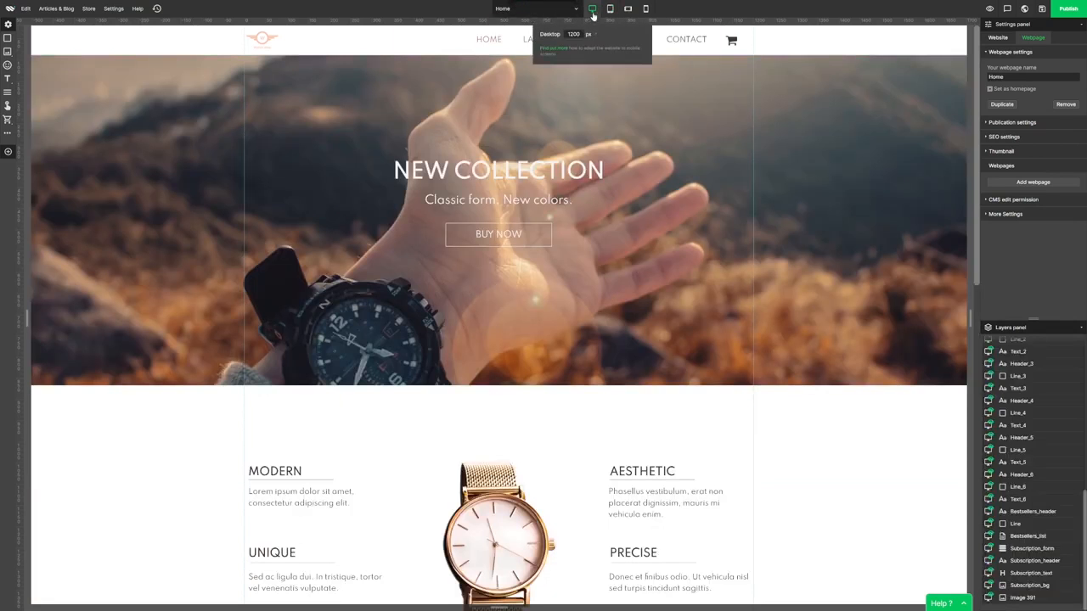
left_click(610, 10)
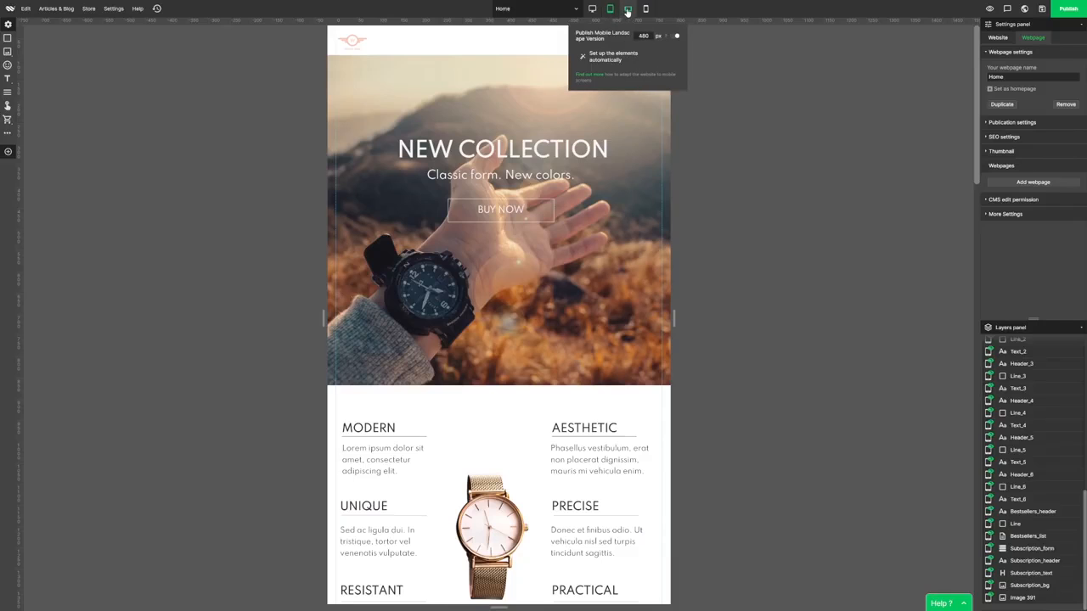
left_click(628, 10)
left_click(644, 10)
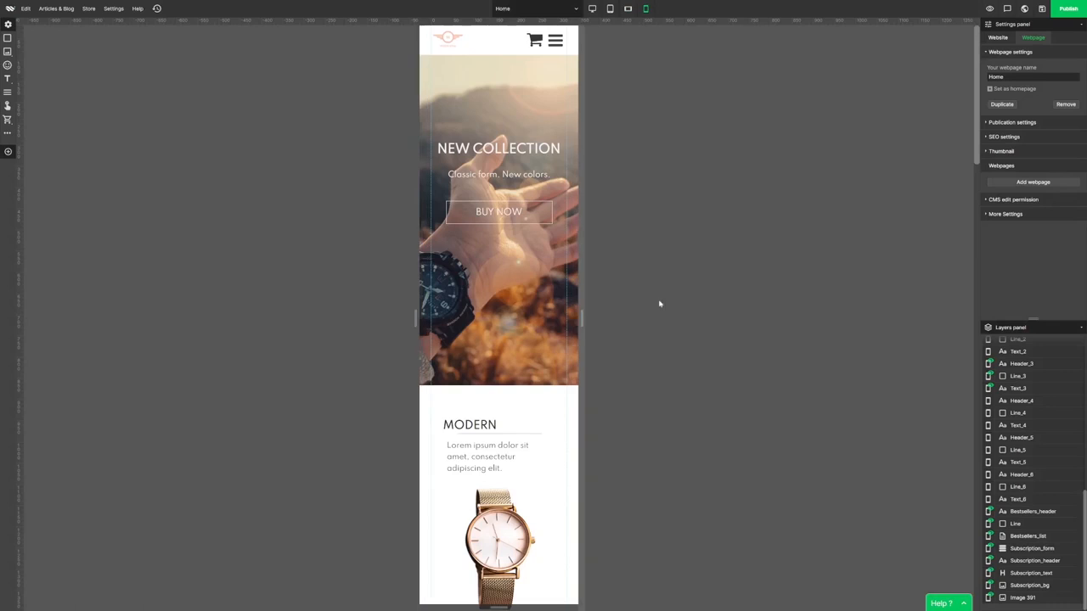
left_click_drag(582, 315, 987, 276)
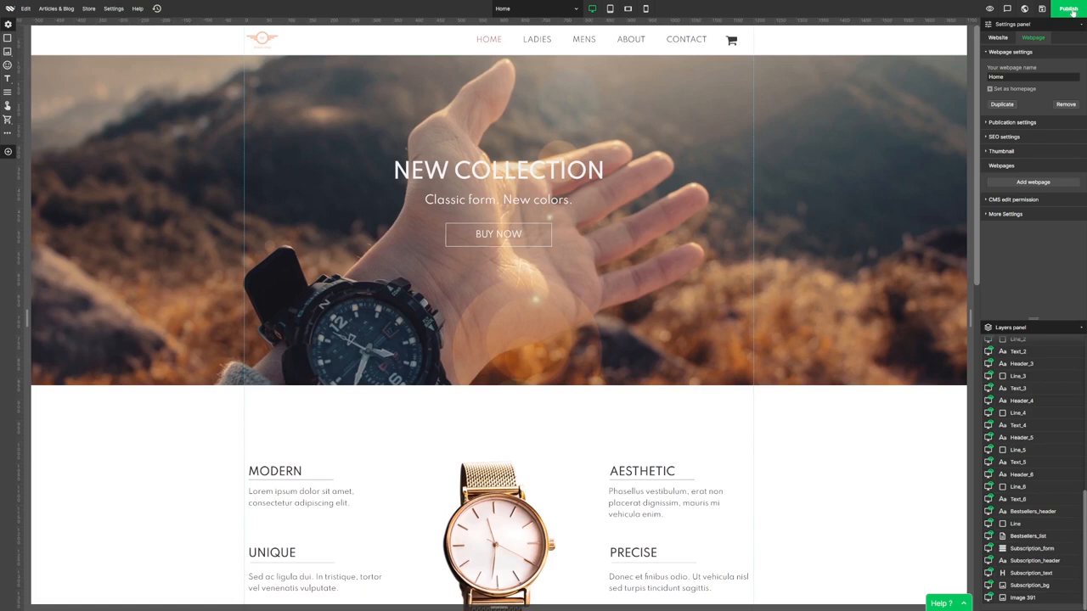
mouse_move(1023, 23)
left_mouse_down()
mouse_move(668, 134)
mouse_move(677, 156)
mouse_move(301, 184)
mouse_move(37, 349)
mouse_move(948, 101)
mouse_move(1021, 34)
left_mouse_up()
Step: Replace the NEW COLLECTION banner heading text with "FIND THE BIKE OF YOUR DREAMS"
double_click(448, 159)
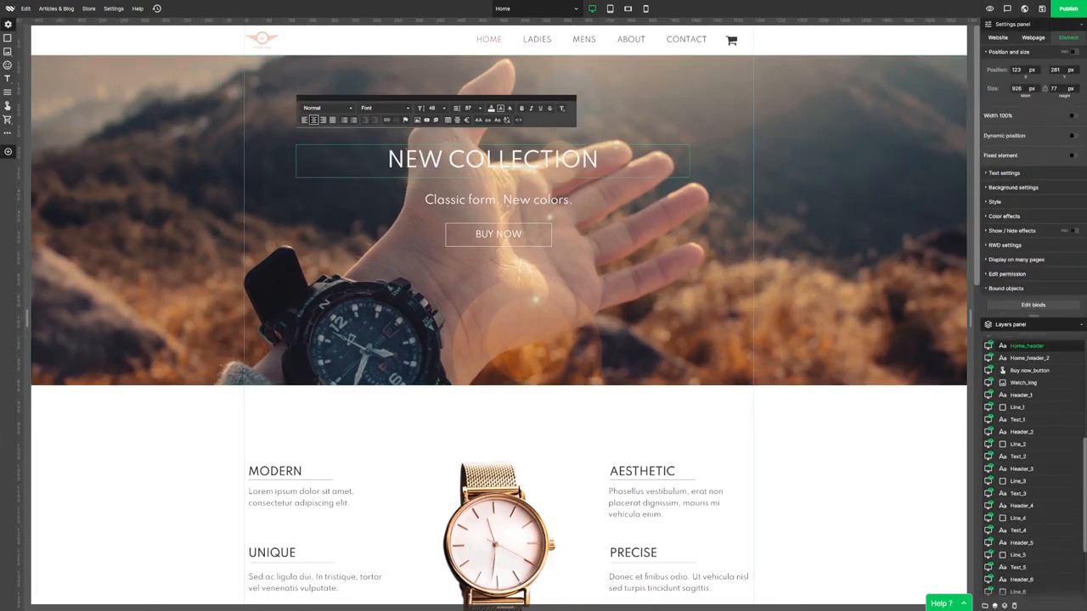
key("ctrl+a")
type("FIND THE BIKE OF YOUR DREAMS")
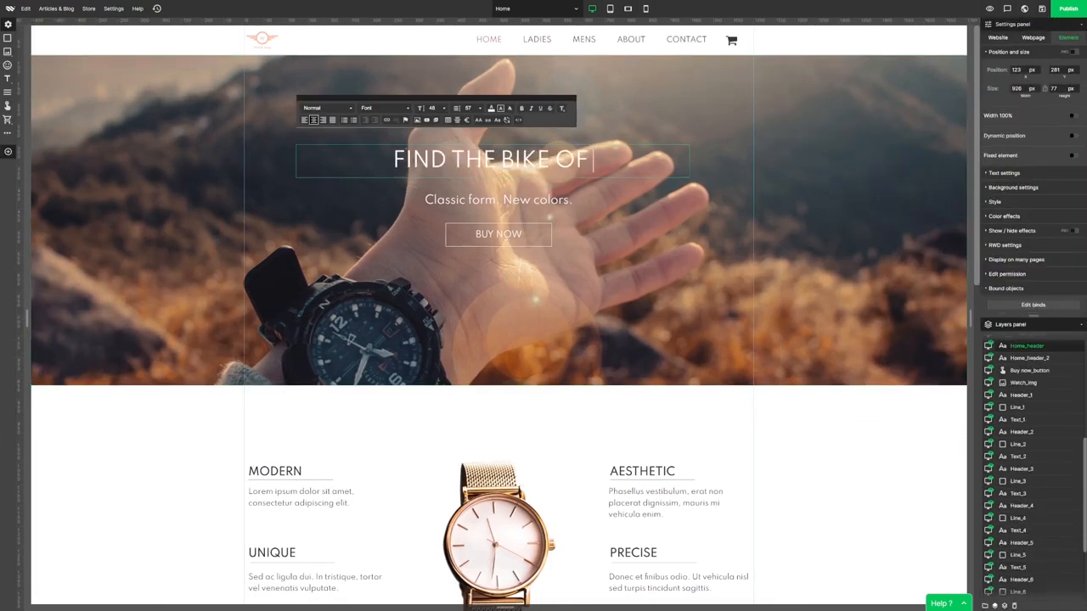
Step: Resize the banner heading box to about 922 × 77 px so its centered text fits on one line above the subheading
left_click(574, 194)
mouse_move(574, 162)
left_mouse_down()
mouse_move(576, 111)
mouse_move(591, 155)
mouse_move(579, 162)
left_mouse_up()
double_click(579, 163)
left_click(457, 110)
left_click(319, 121)
left_click(327, 120)
left_click(318, 121)
left_click(321, 137)
left_click(329, 170)
left_click_drag(310, 161, 393, 160)
left_click_drag(481, 165, 450, 142)
double_click(450, 142)
left_click(379, 97)
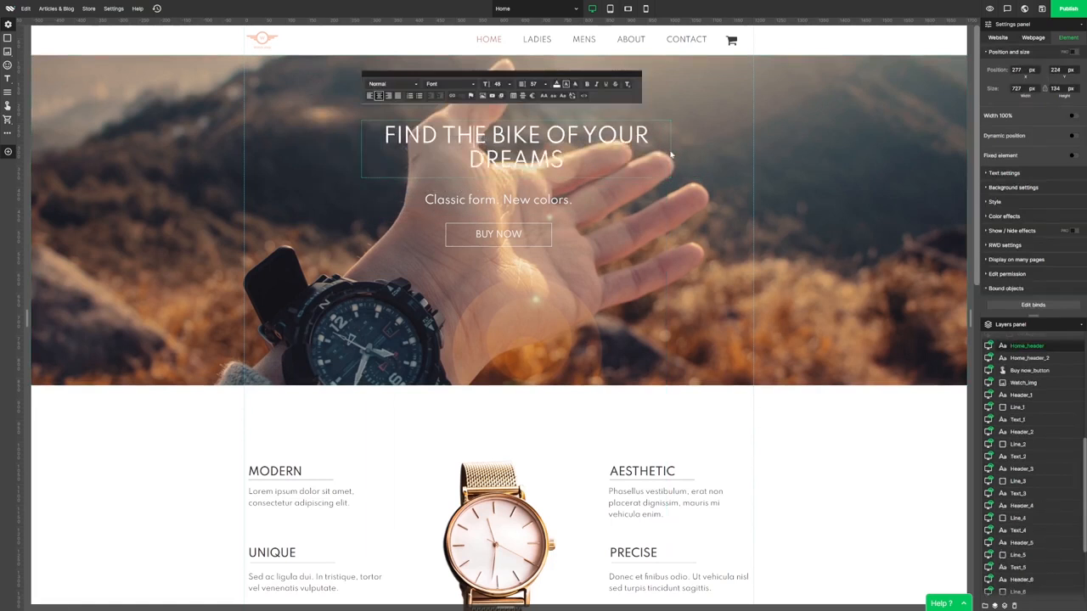
left_click(636, 180)
left_click_drag(671, 151, 744, 153)
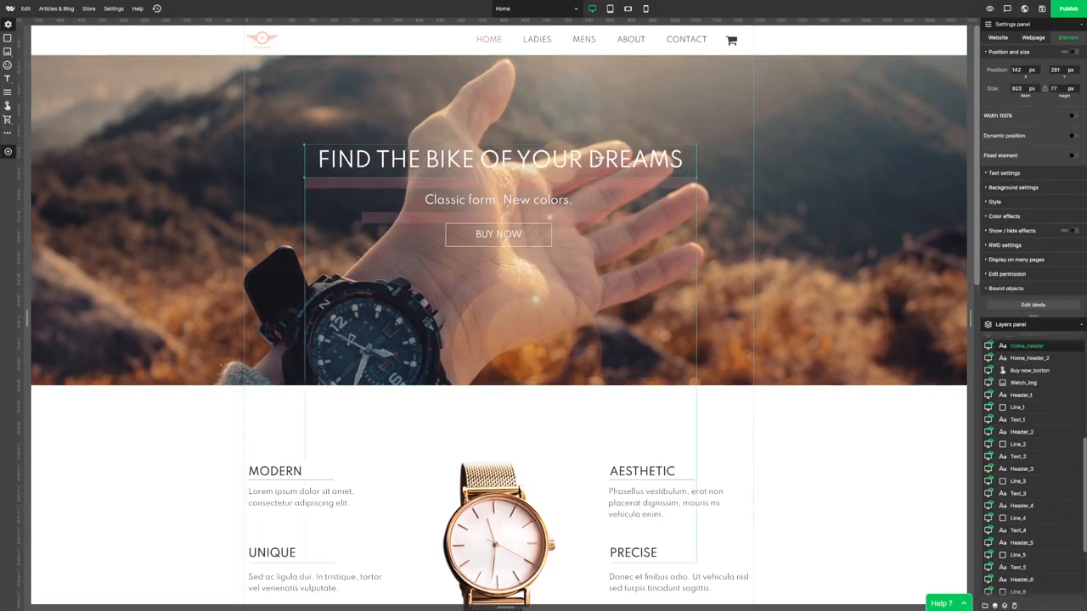
Step: Replace the watch banner image with the Unsplash "bike" photo of a man riding a yellow-wheeled bicycle
left_click(809, 142)
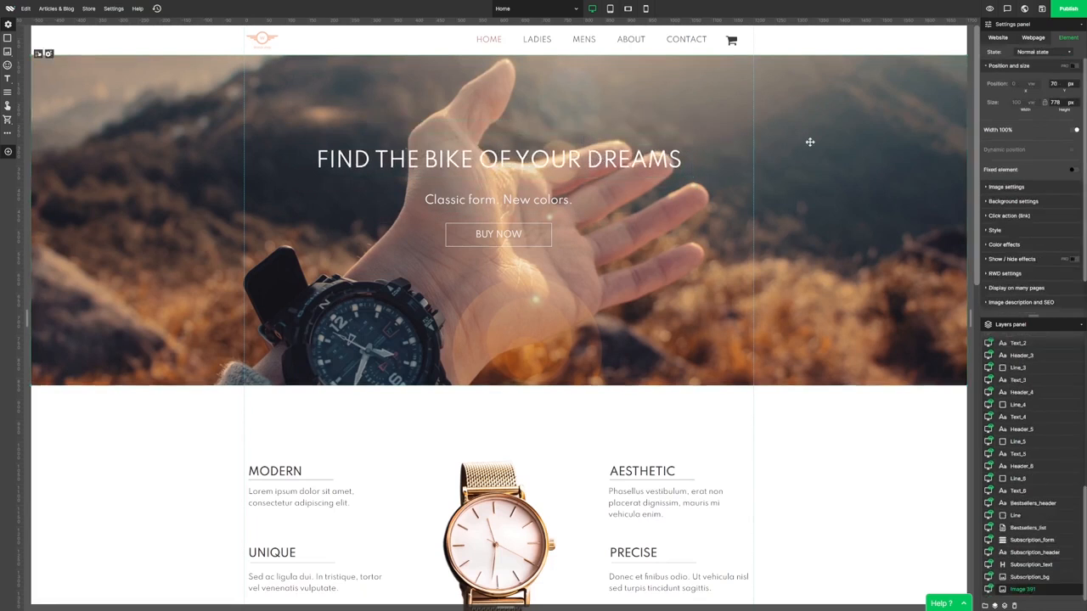
left_click(987, 188)
left_click(1034, 187)
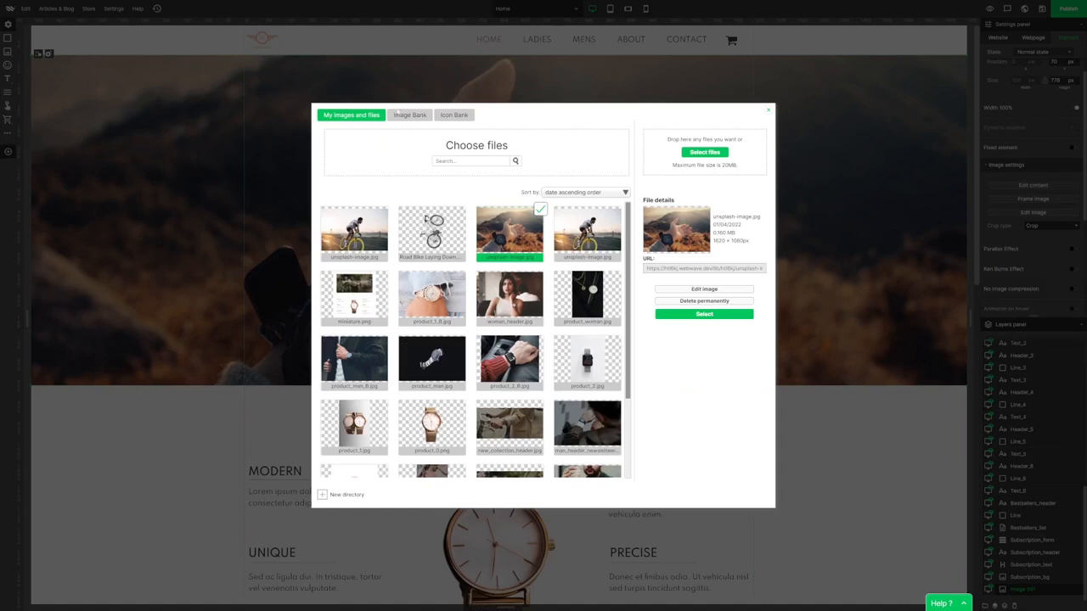
left_click(409, 117)
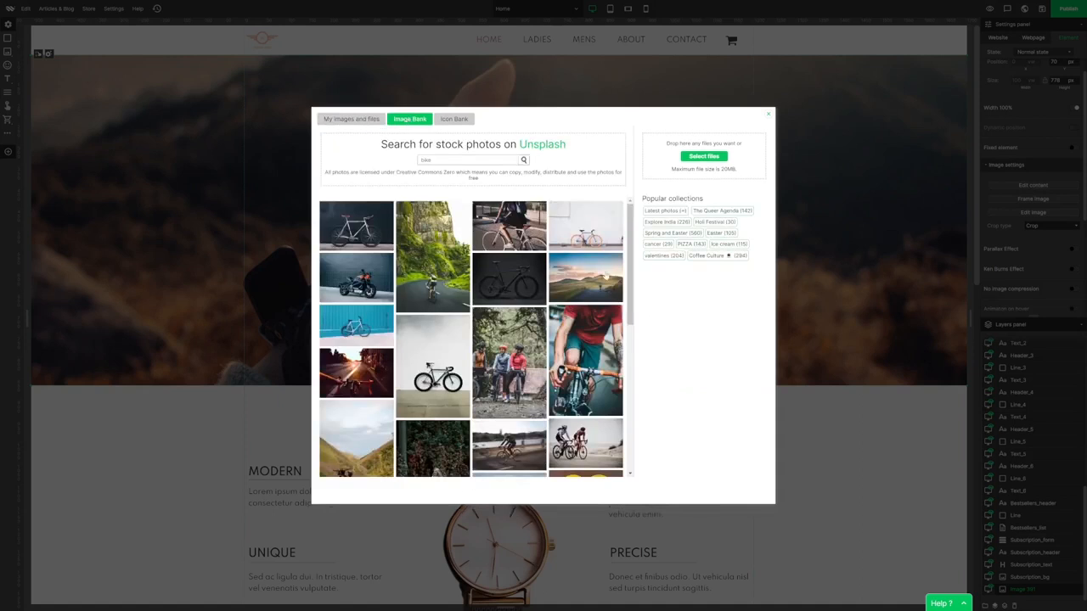
scroll(573, 294, "down", 5)
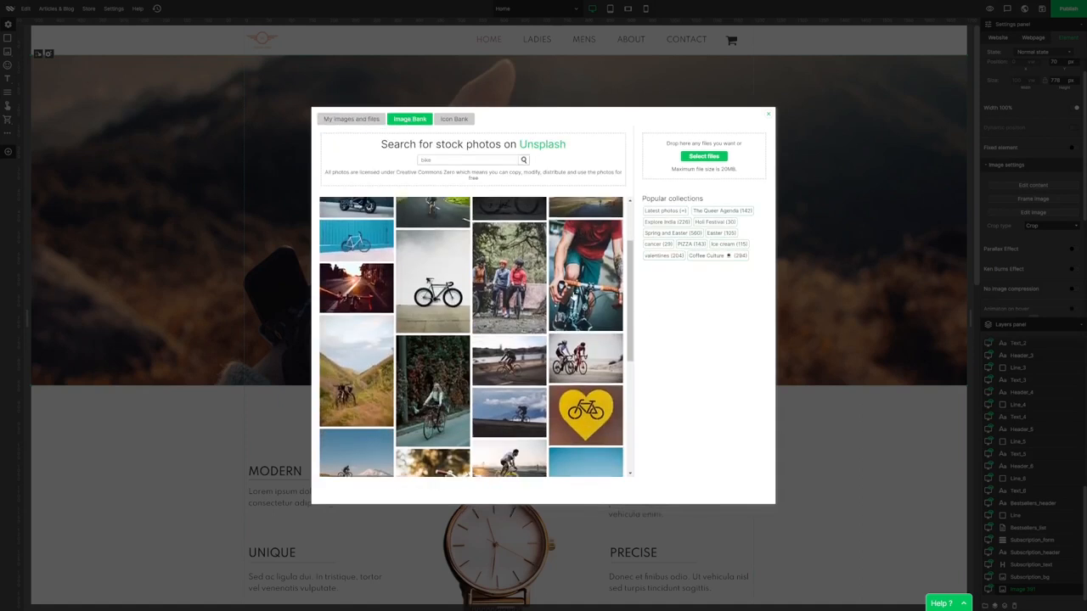
left_click(512, 339)
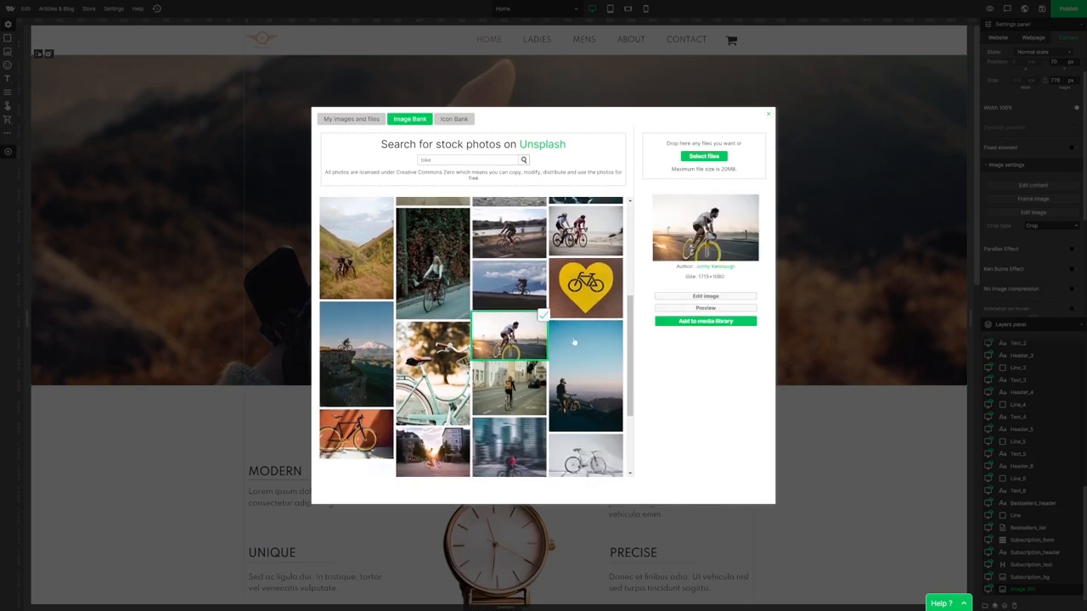
left_click(703, 322)
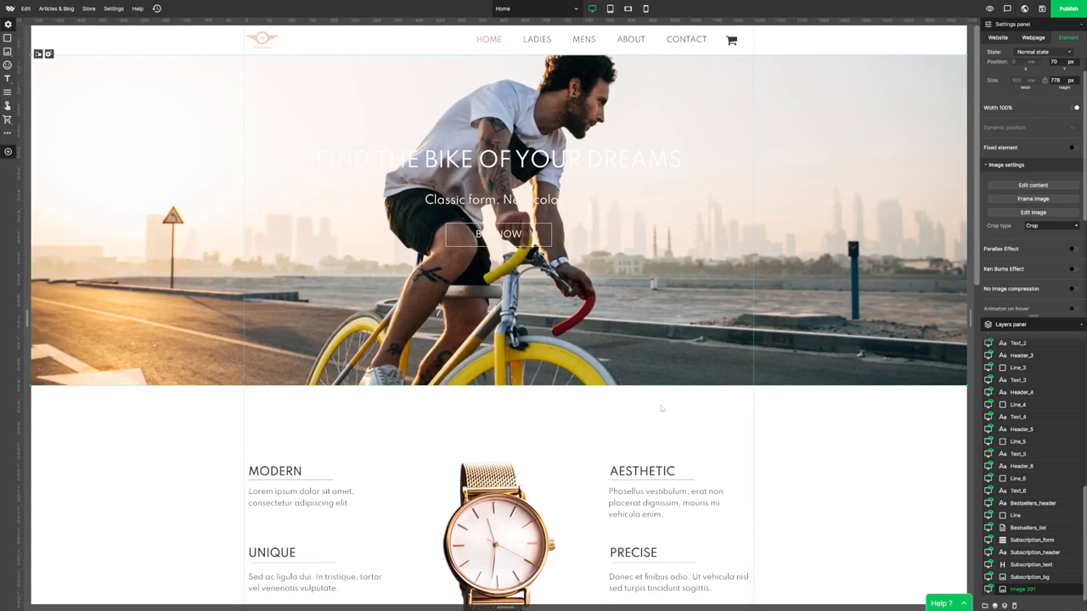
Step: Darken the banner image by setting its Brightness filter to about -42
left_click(989, 165)
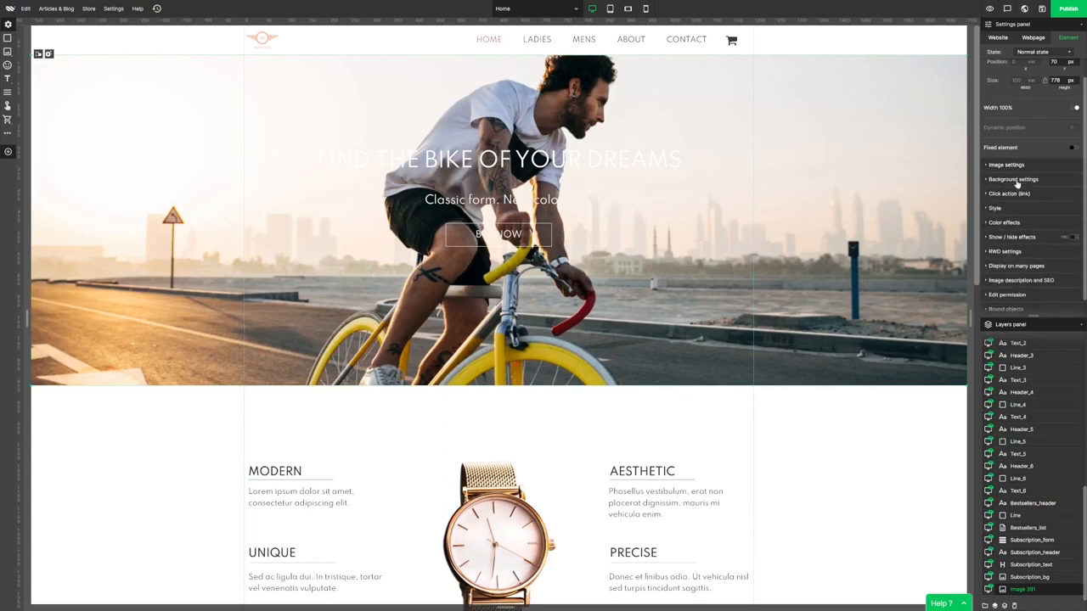
left_click(988, 223)
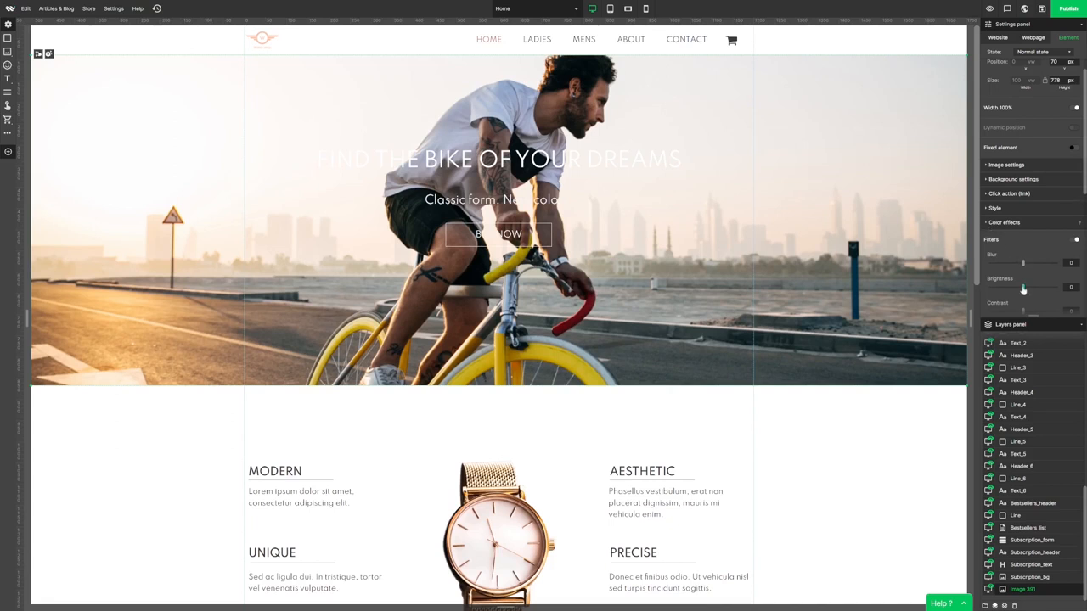
left_click_drag(1024, 290, 1009, 289)
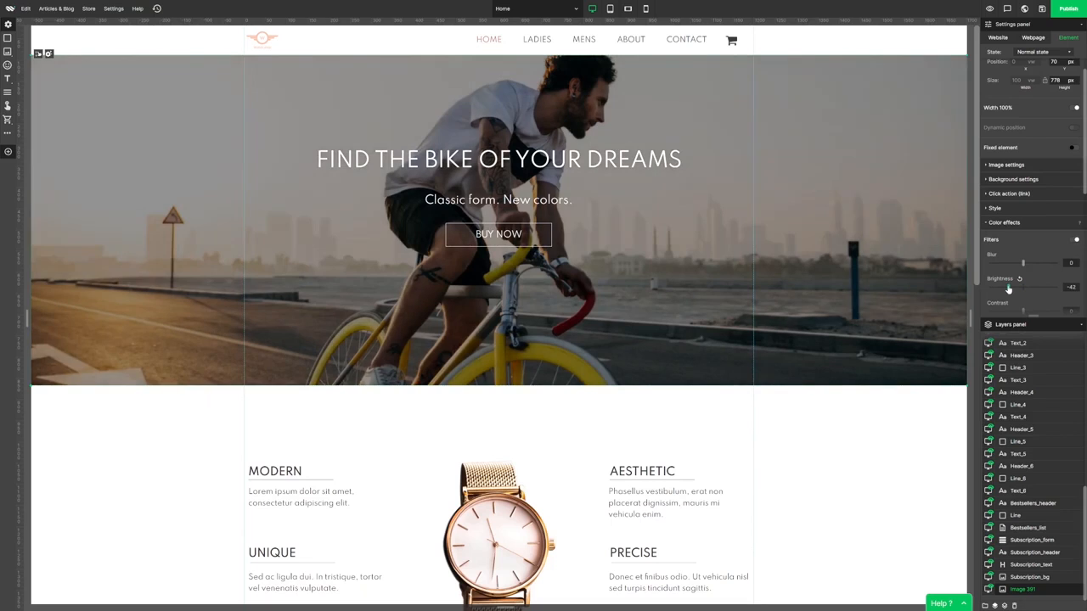
left_click(868, 474)
Step: Enable the Parallax Effect on the banner image, preview the page, and return to the site builder
left_click(842, 357)
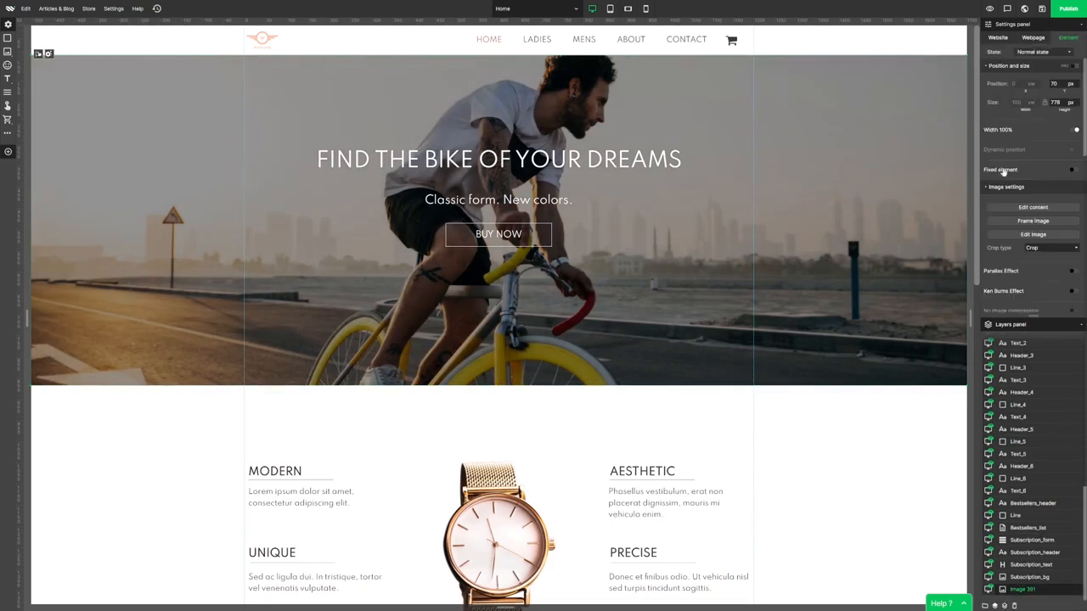
scroll(1012, 206, "down", 3)
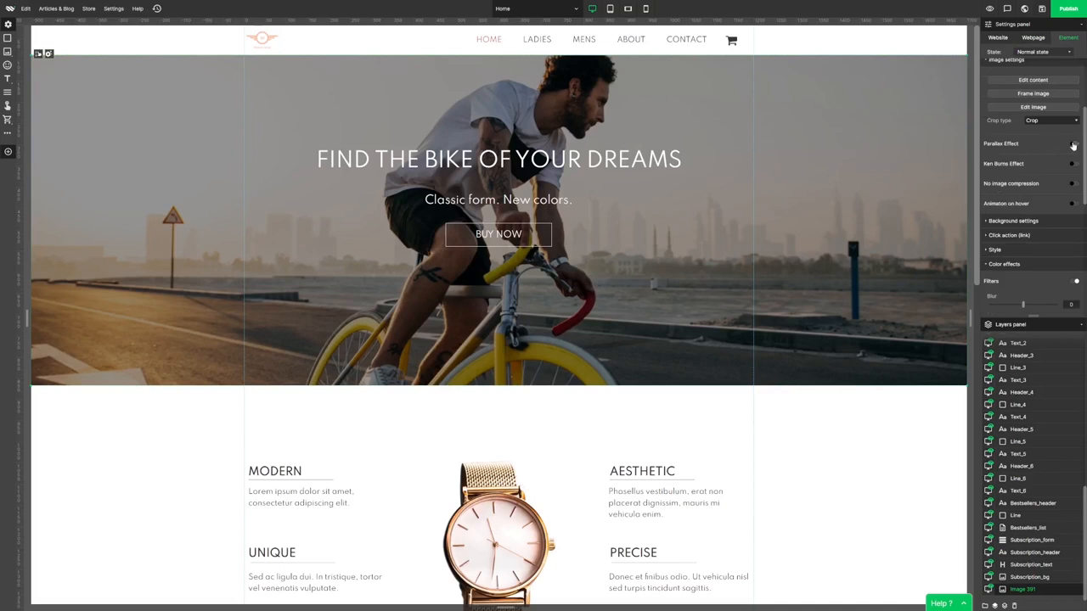
left_click(1074, 145)
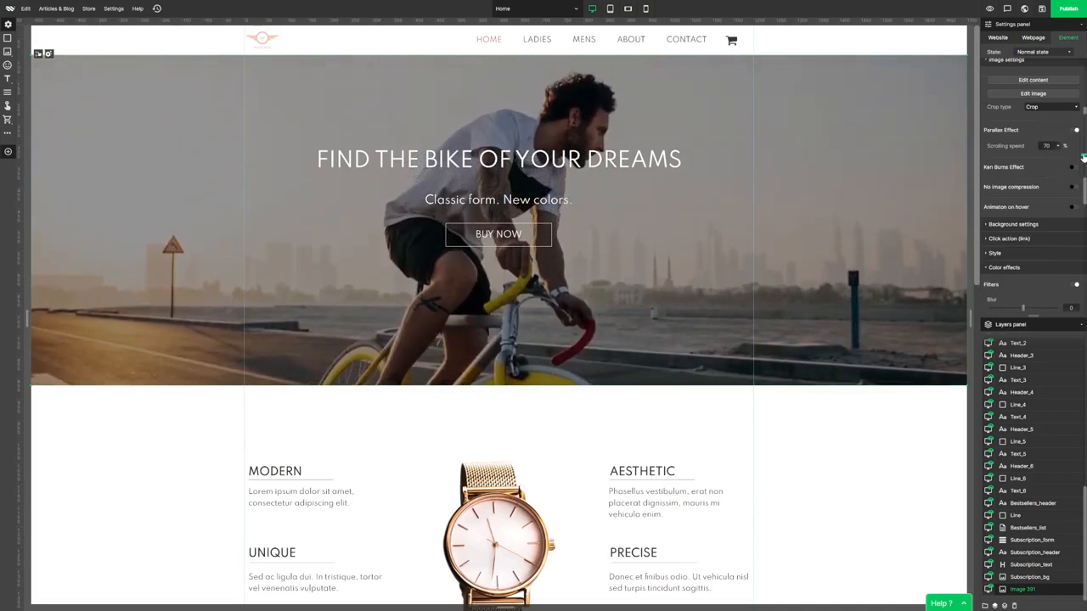
left_click(989, 9)
left_click_drag(1082, 94, 1048, 87)
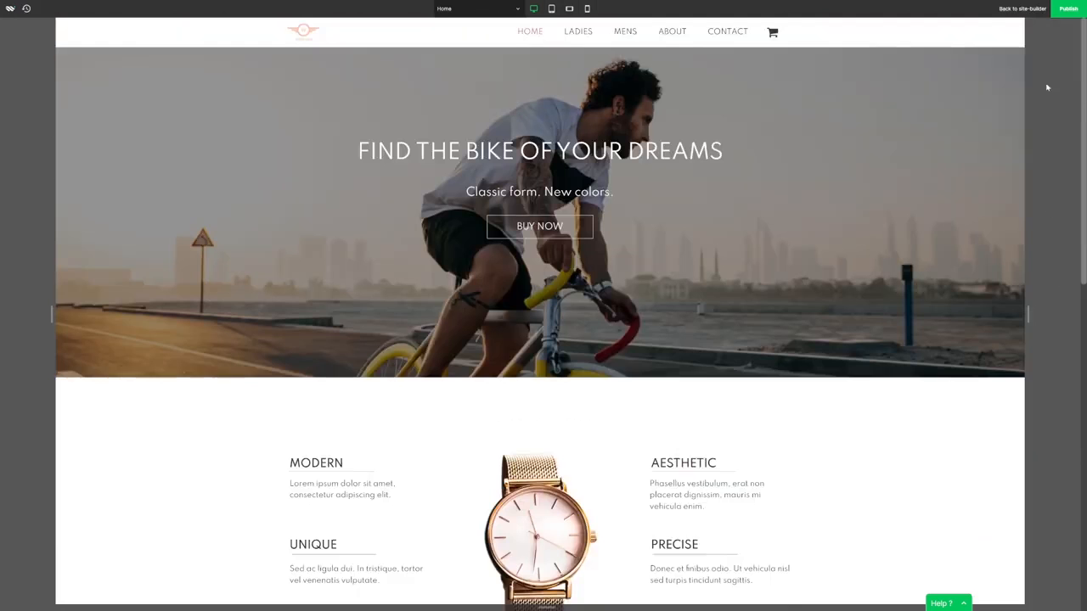
left_click(1024, 9)
Step: Replace the watch image between the feature texts with the road bike picture from the media library
scroll(821, 337, "down", 3)
left_click(532, 293)
left_click(1013, 207)
left_click(501, 233)
left_click(675, 315)
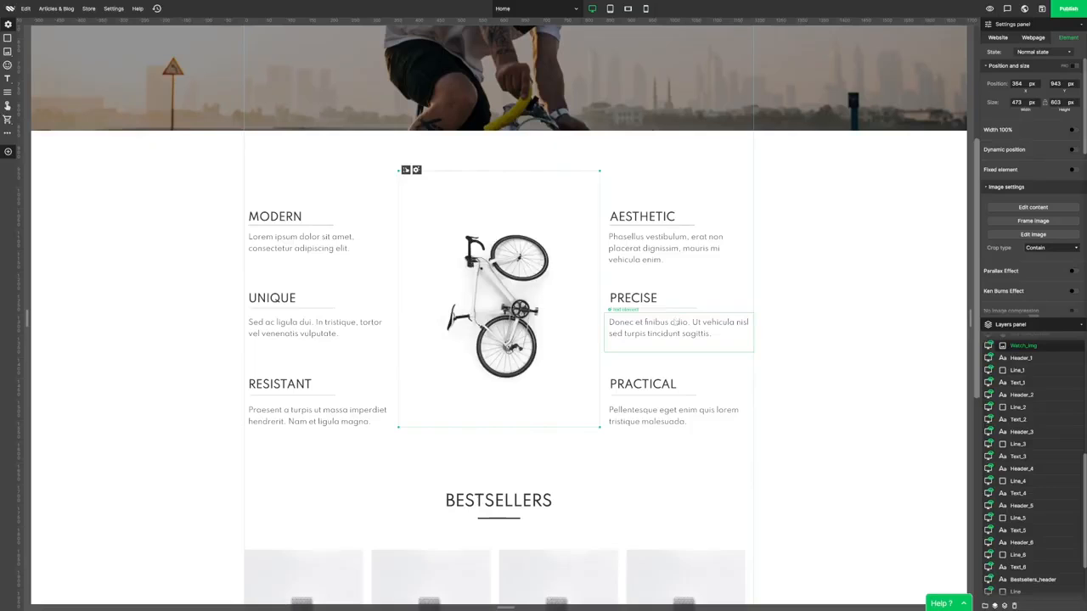
left_click(822, 323)
Step: Move the BESTSELLERS heading and the content below it down to a Y position of about 2680 px
scroll(702, 242, "down", 1)
scroll(702, 242, "down", 3)
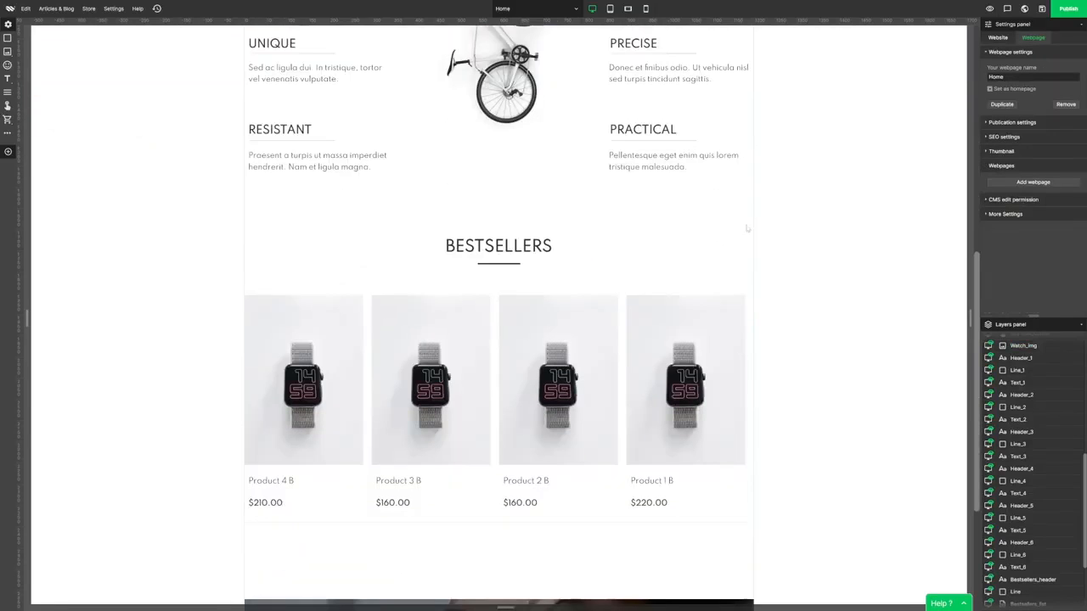
left_click(407, 241)
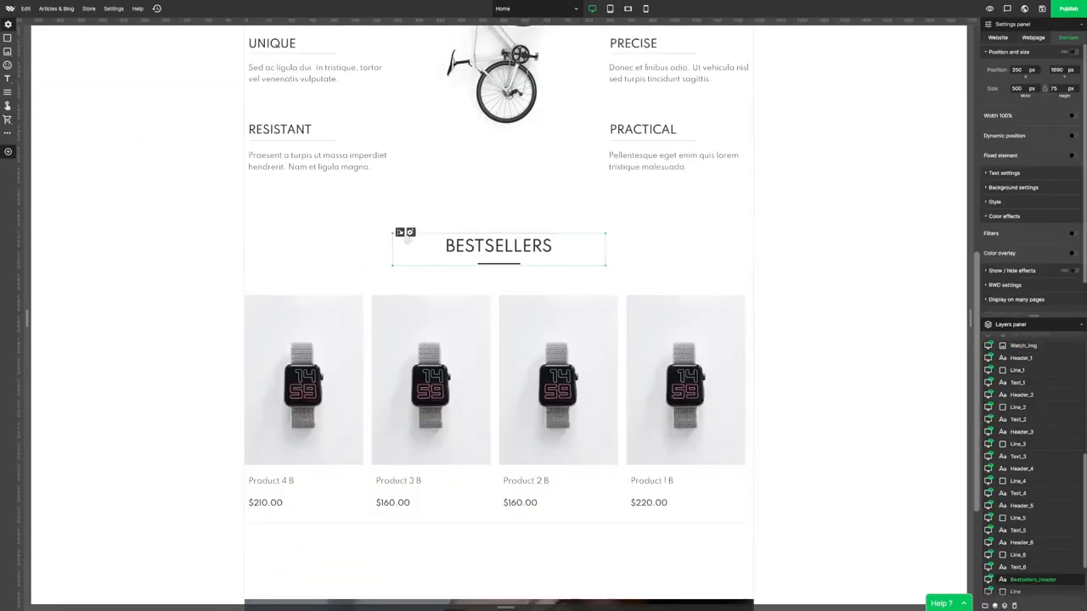
left_click_drag(400, 237, 416, 577)
scroll(373, 413, "down", 3)
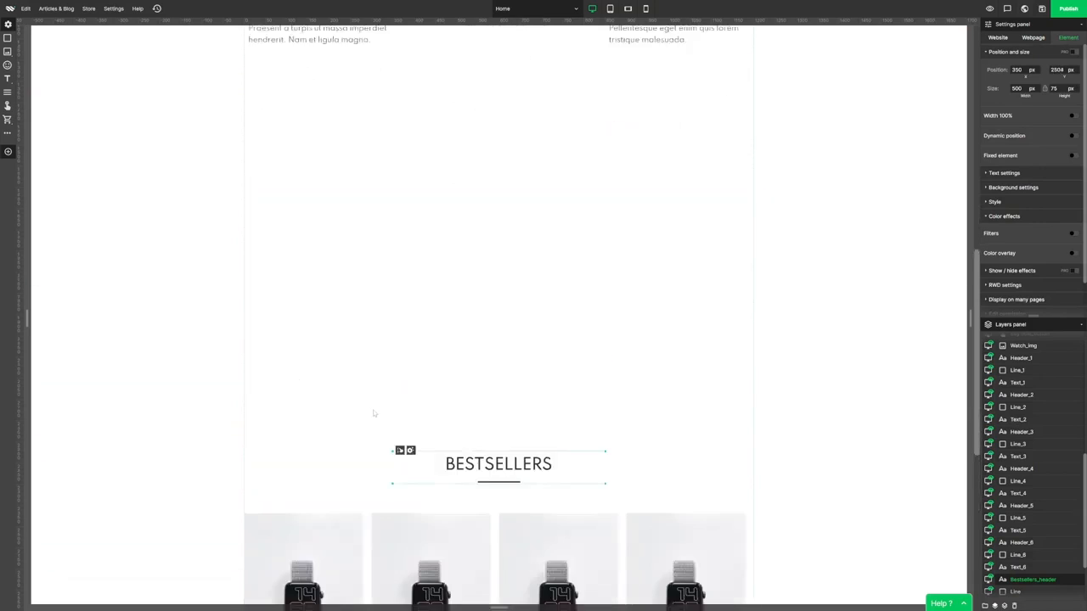
scroll(399, 390, "up", 5)
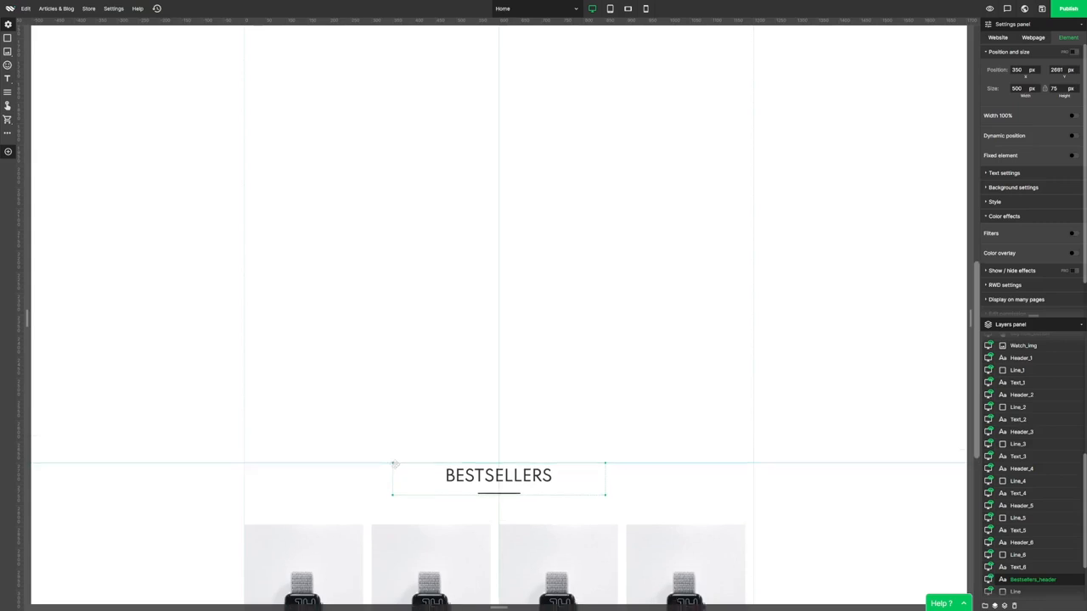
left_click(294, 379)
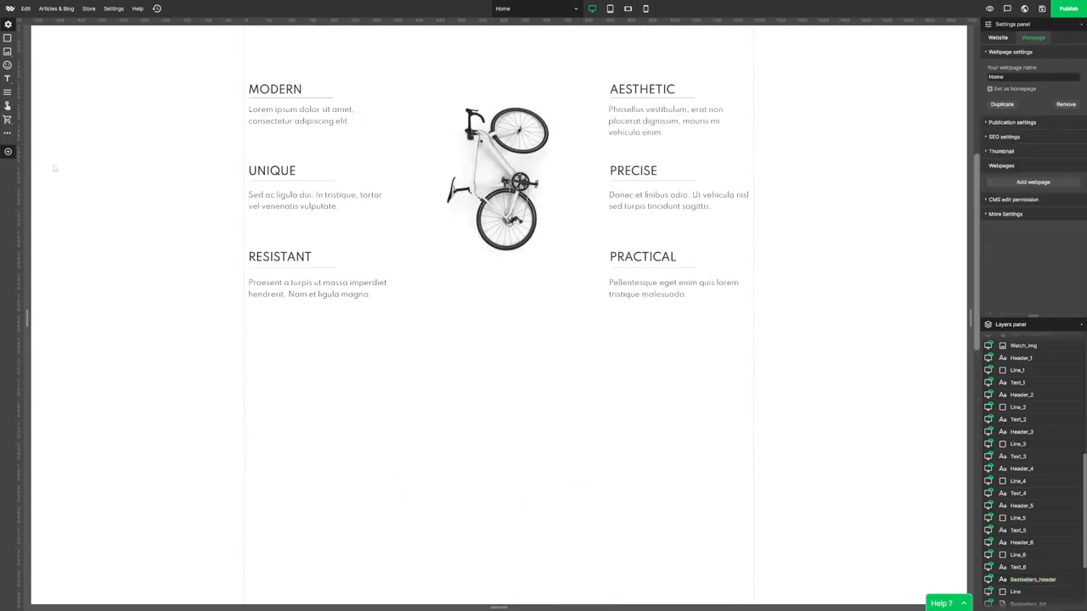
Step: Add a button of about 418 × 509 px in the empty area below the RESISTANT text
left_click_drag(8, 107, 537, 596)
scroll(518, 475, "down", 2)
left_click_drag(504, 298, 427, 306)
left_click(491, 326)
left_click(432, 302)
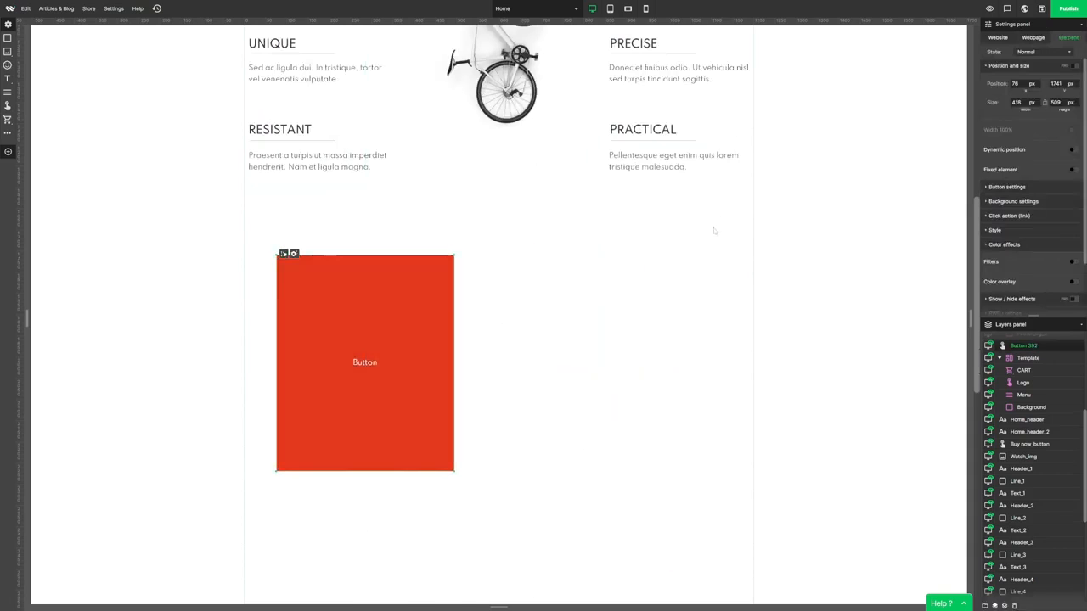
Step: Turn off the button's background color and use the Unsplash photo of a man on a bicycle as its background image
left_click(1010, 201)
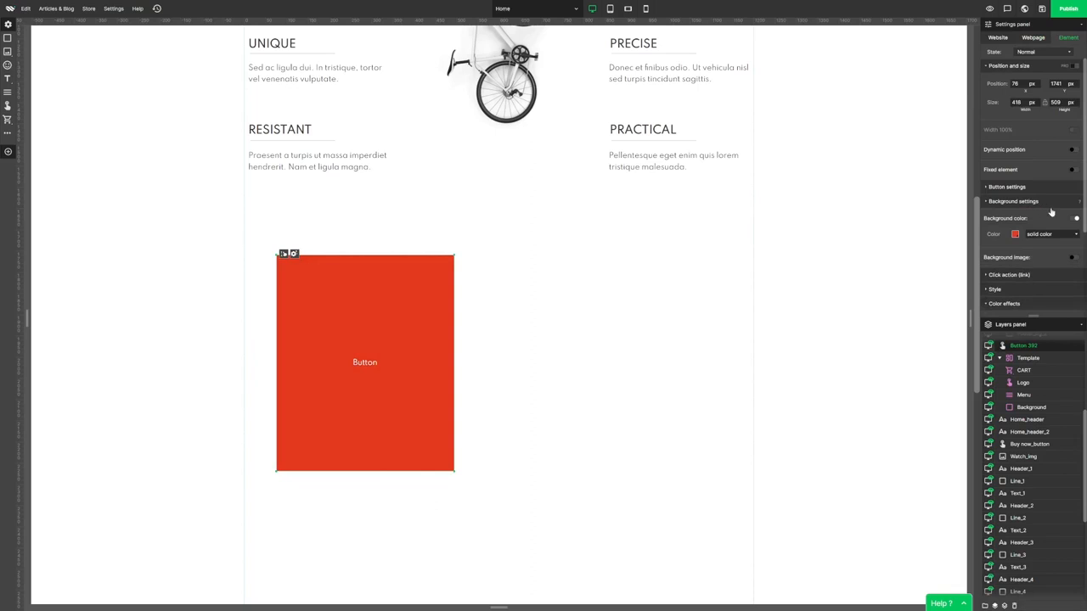
left_click(1075, 219)
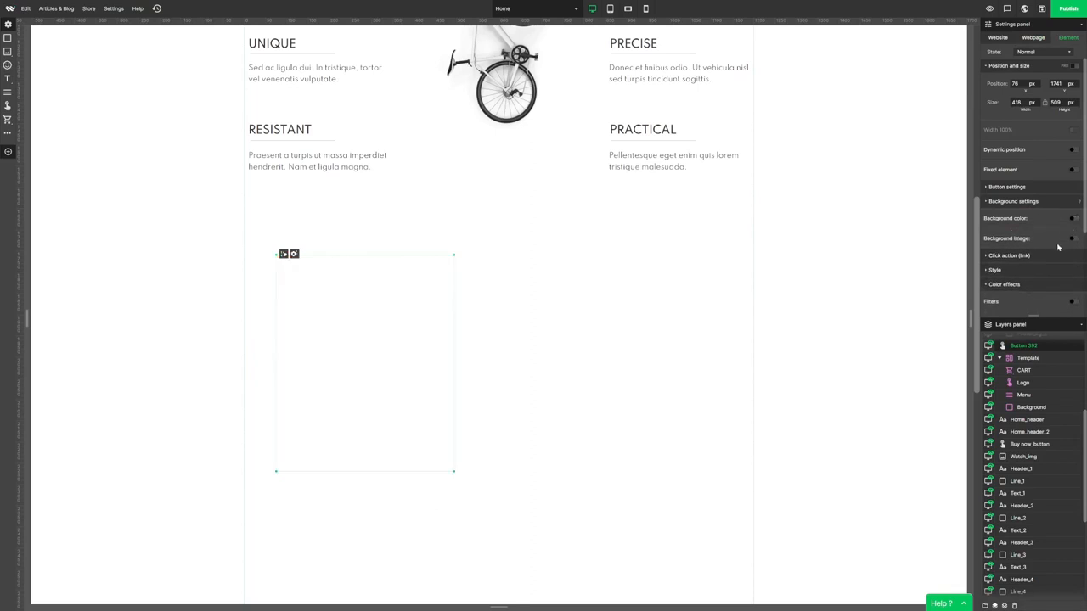
left_click(1071, 240)
left_click(512, 309)
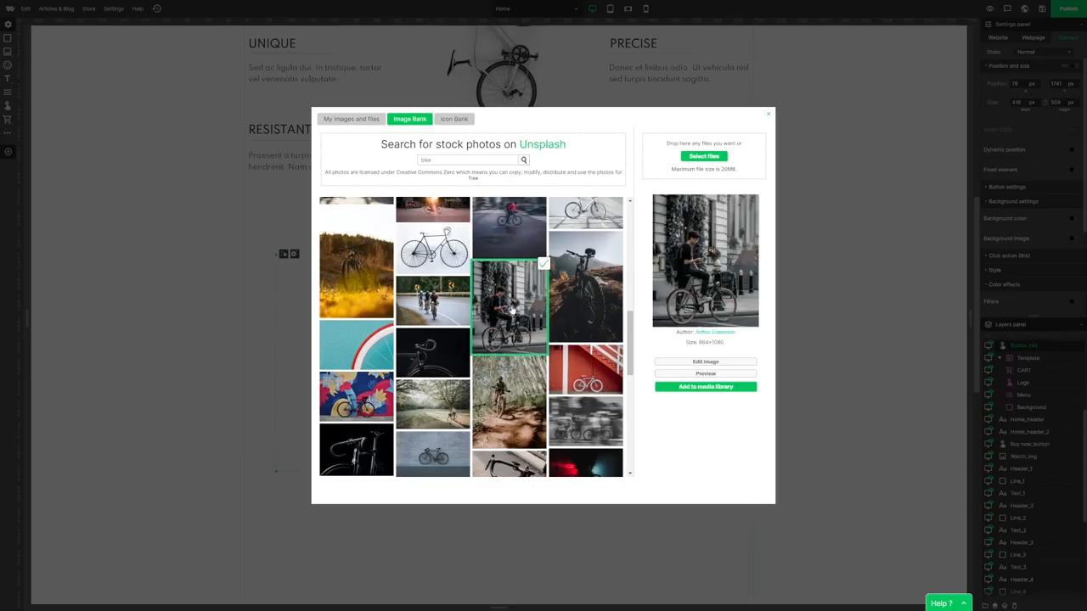
left_click(696, 389)
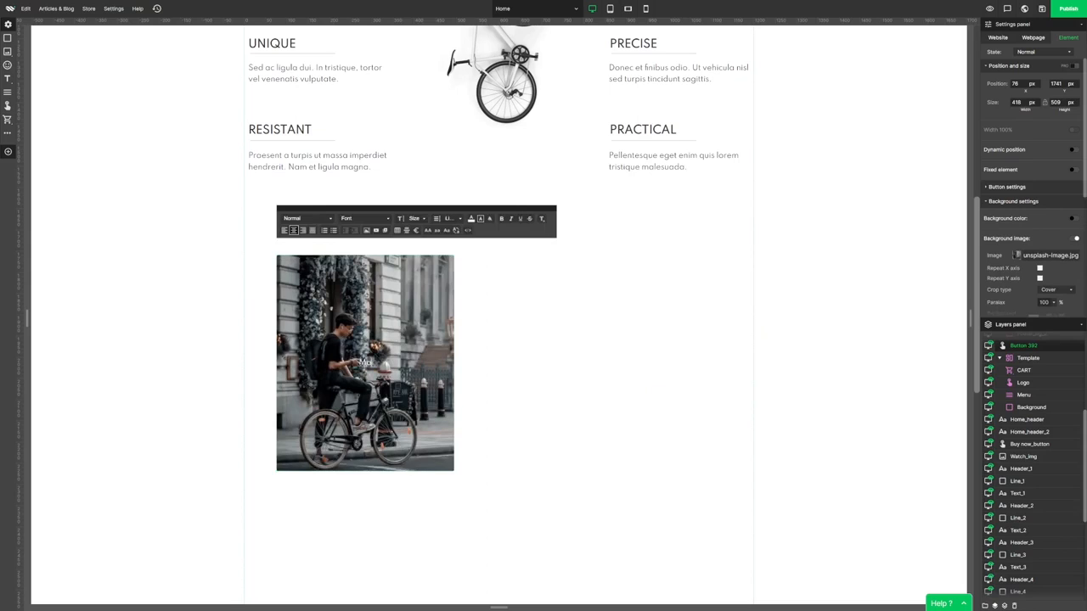
Step: Label the photo button "Man" and resize it to about 404 × 516 px
mouse_move(454, 472)
left_mouse_down()
mouse_move(437, 473)
mouse_move(448, 474)
left_mouse_up()
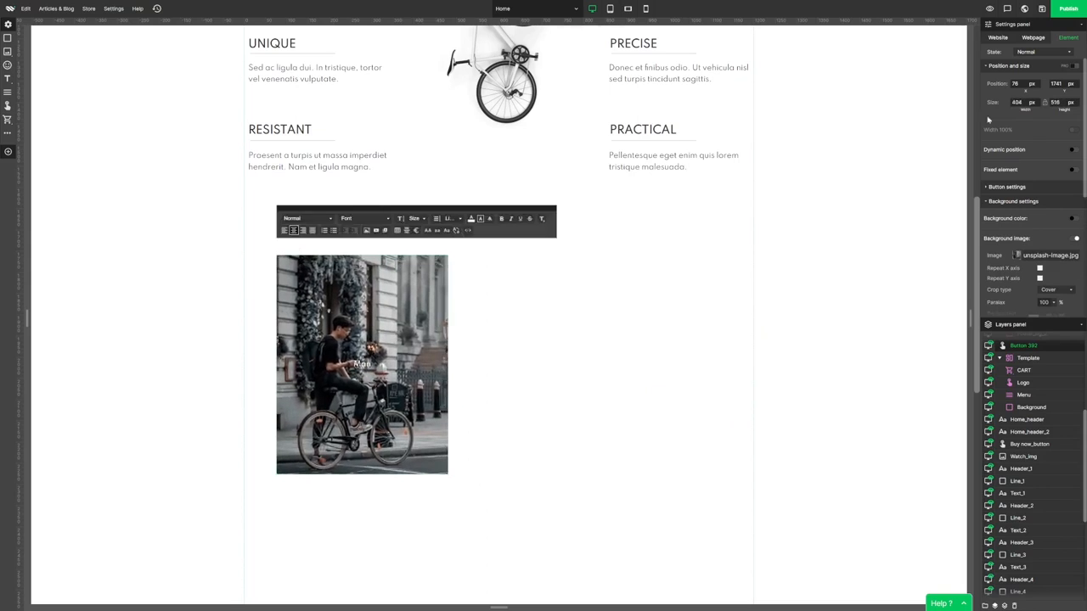
Step: Give the Man photo button's hover state a grey 5c5c5c shadow with a 30 px blur
left_click(1057, 52)
left_click(1032, 68)
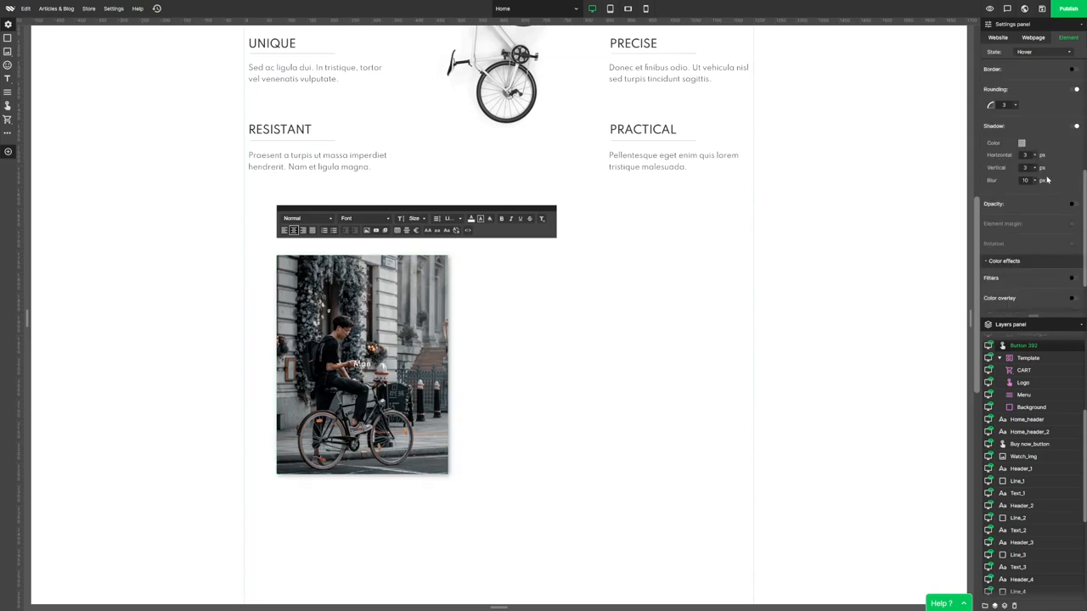
left_click(1021, 144)
left_click_drag(933, 194, 927, 207)
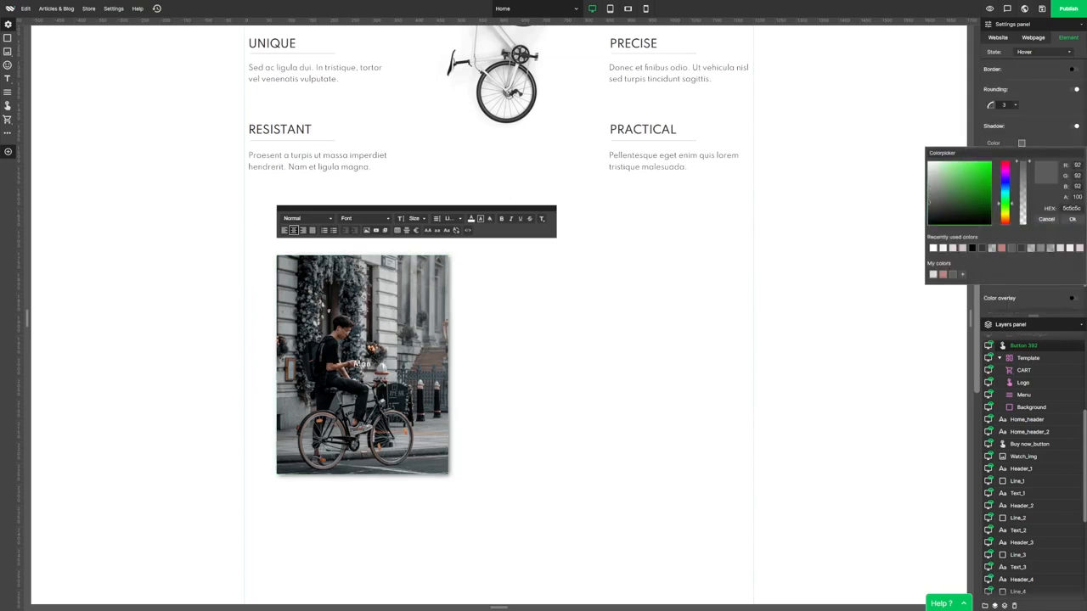
left_click(1035, 181)
left_click_drag(1044, 176, 1043, 167)
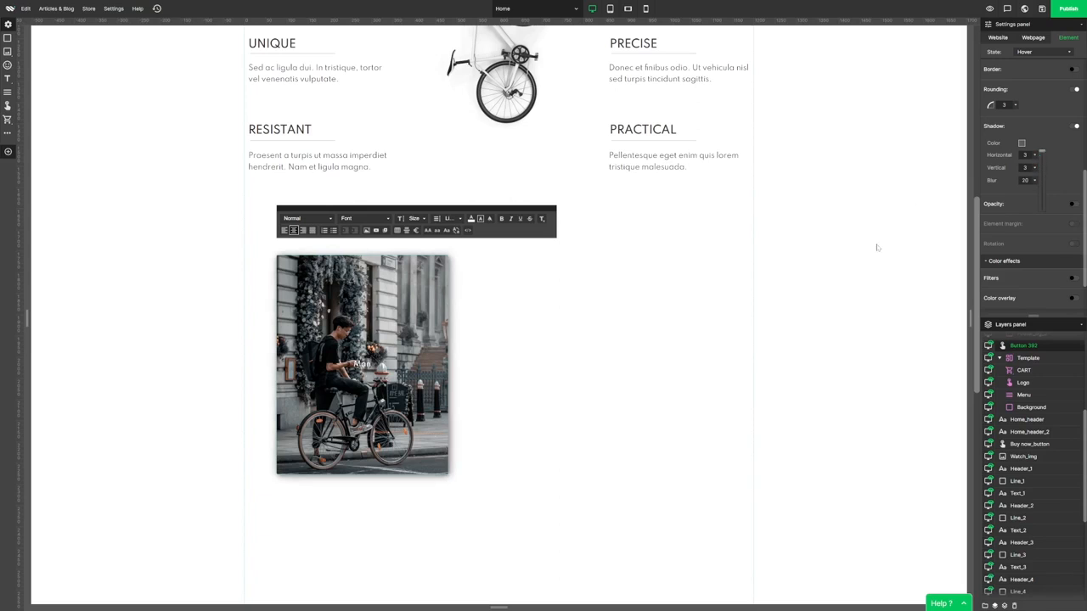
left_click(851, 273)
Step: Duplicate the Man photo button, place the copy level with it at X 721 px and label it "Woman"
left_click(424, 318)
key("ctrl+c")
key("ctrl+v")
left_click_drag(425, 321, 692, 314)
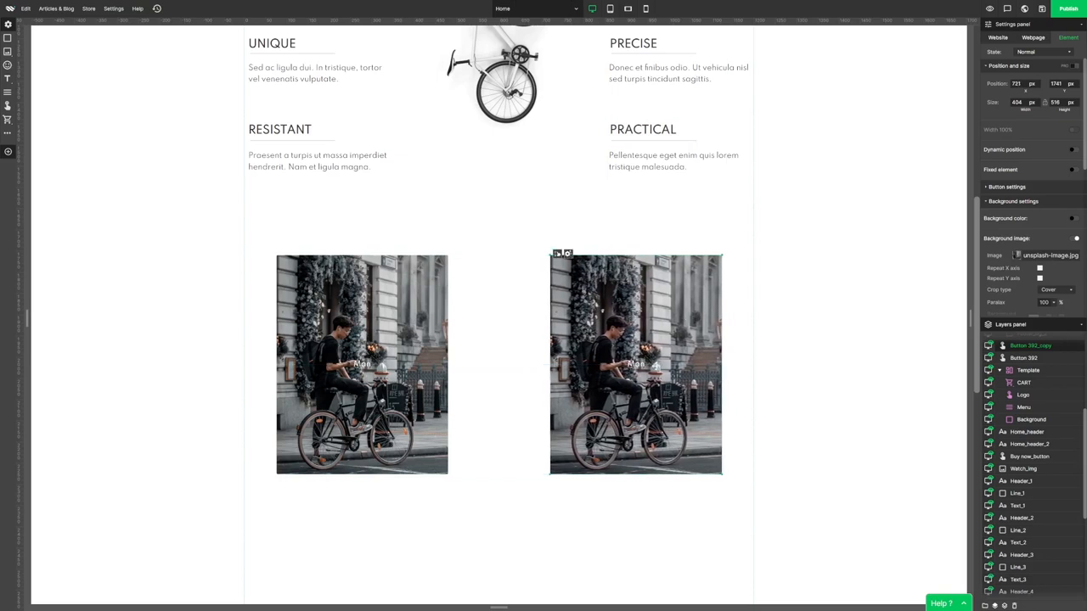
double_click(634, 366)
type("Wom")
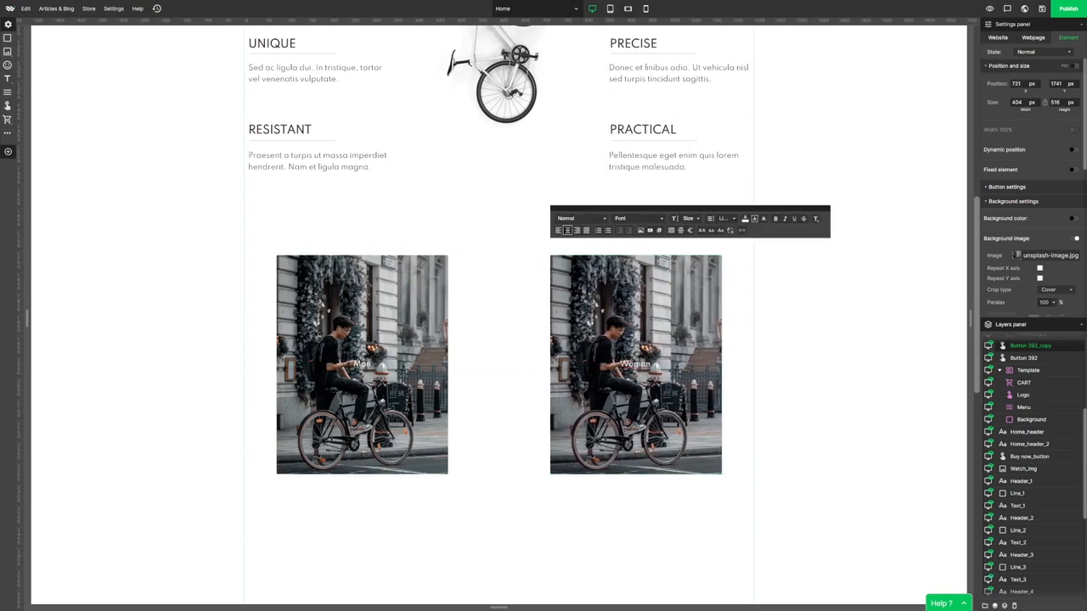
left_click(807, 340)
Step: Replace the Woman button's background image with the Unsplash photo of a woman riding a white bicycle
left_click(662, 327)
left_click(1046, 257)
scroll(509, 340, "down", 5)
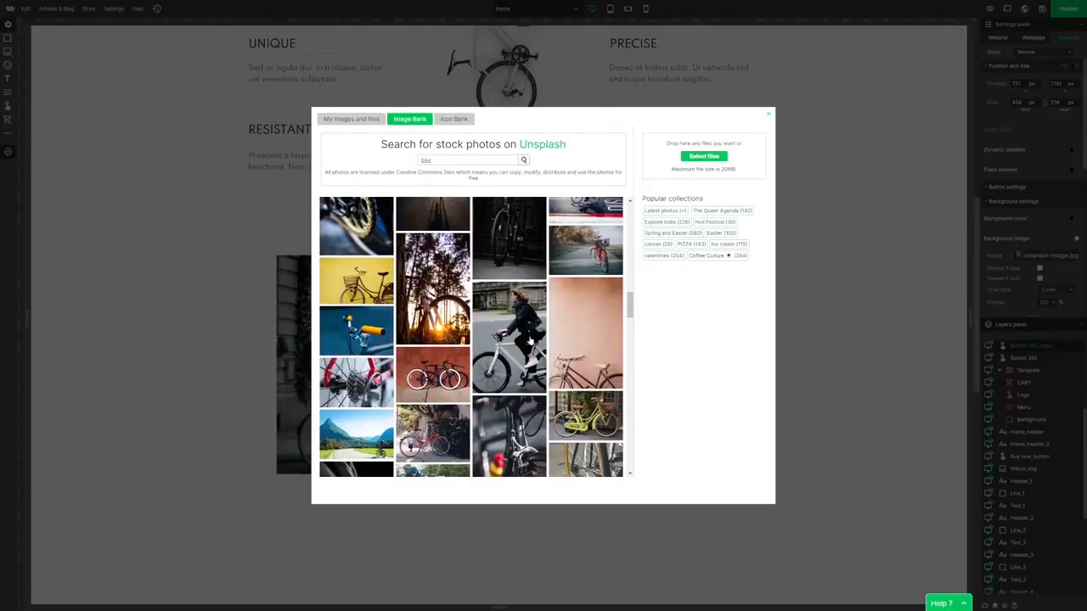
left_click(509, 337)
left_click(703, 318)
left_click(704, 315)
Step: Move the two photo buttons closer together toward the page center, with the Man button at X 143 px
left_click_drag(669, 304, 639, 304)
left_click(440, 304)
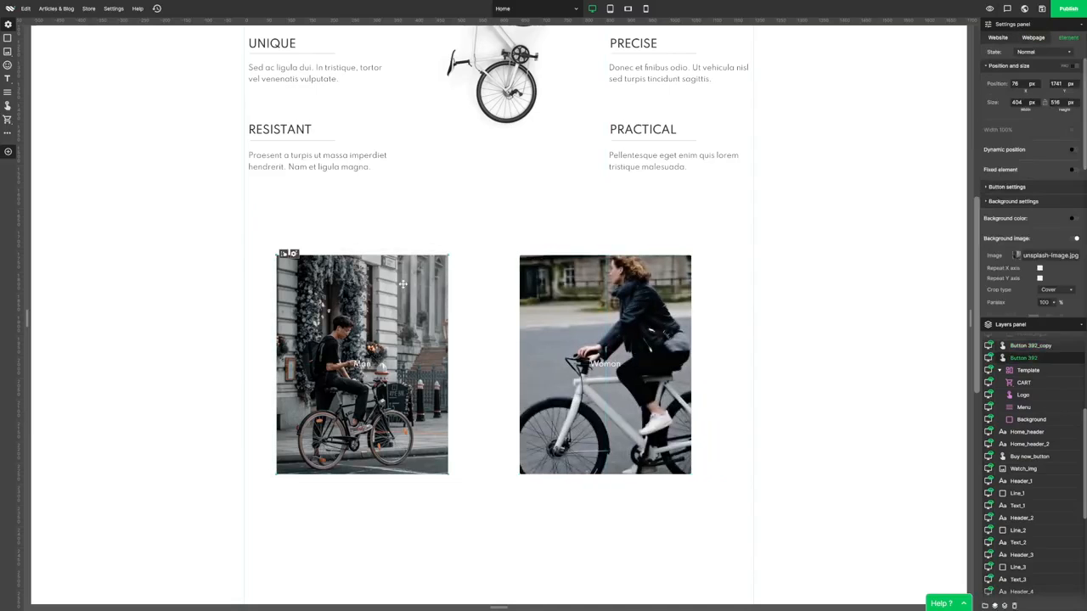
left_click_drag(425, 289, 451, 289)
left_click_drag(631, 304, 611, 304)
Step: Link the Man photo button to the Mens page
left_click(403, 294)
left_click(996, 203)
left_click(992, 217)
left_click(1026, 231)
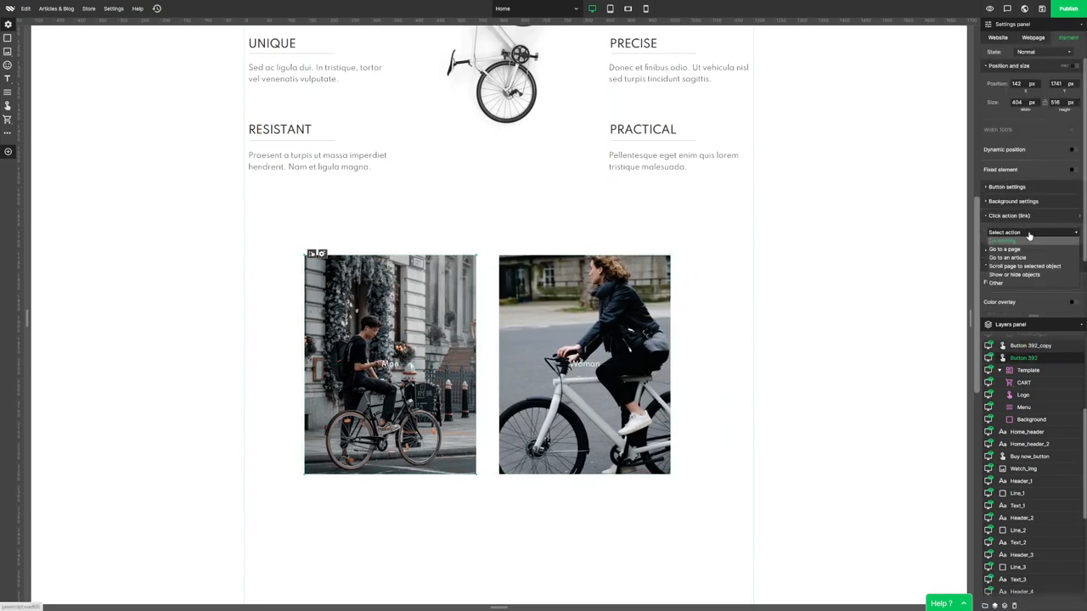
left_click(1029, 249)
left_click(1038, 253)
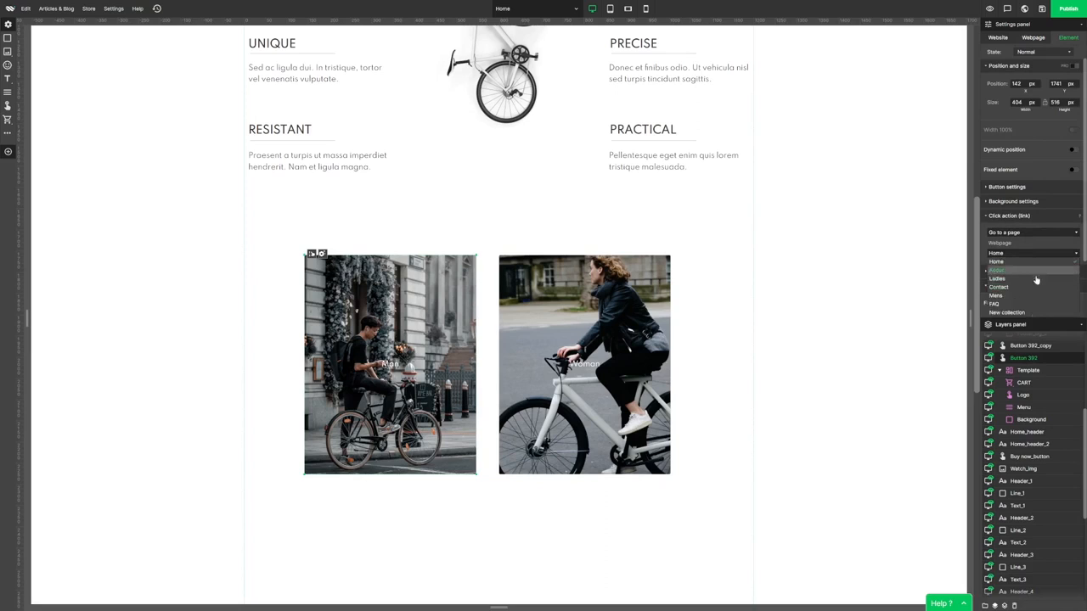
left_click(1022, 295)
Step: Link the Woman photo button to the Ladies page
left_click(639, 313)
left_click(1015, 232)
left_click(1016, 249)
left_click(1006, 253)
left_click(1005, 287)
left_click(768, 311)
Step: Insert the ready-made testimonials group with three customer quotes below the photo buttons at a Y position of about 2453 px
scroll(768, 311, "down", 5)
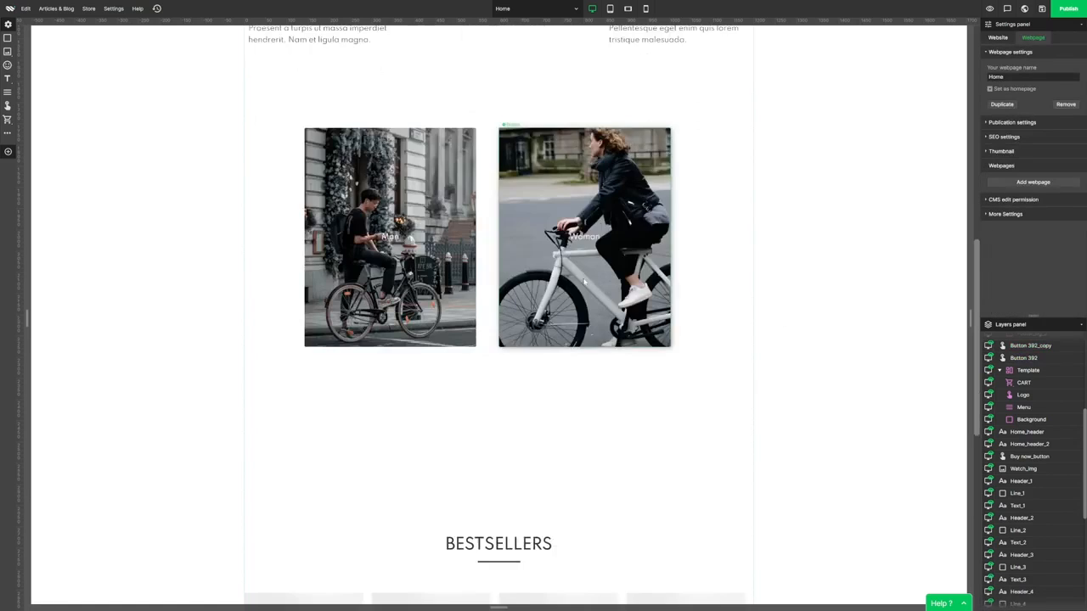
left_click(397, 285)
left_click_drag(396, 286, 395, 534)
scroll(422, 462, "up", 2)
left_click(69, 173)
left_click(9, 153)
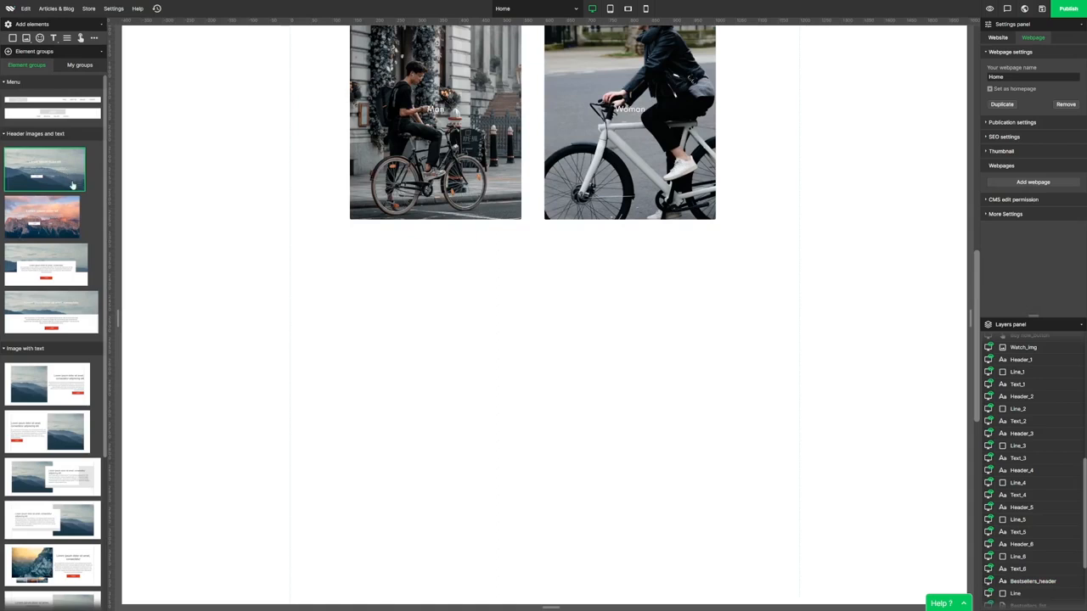
scroll(84, 194, "down", 5)
left_click(10, 557)
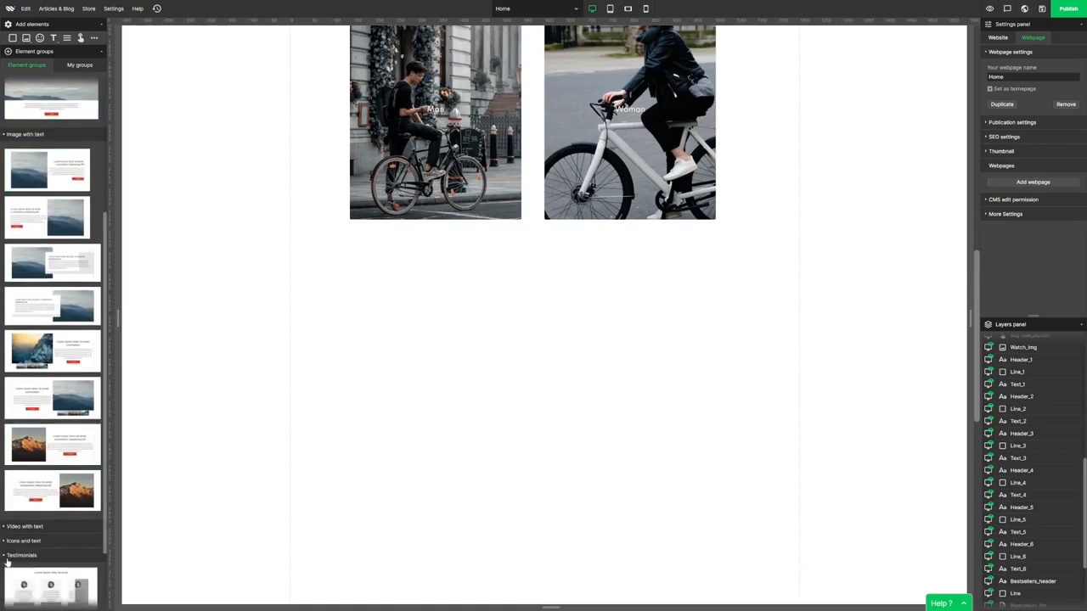
scroll(27, 544, "down", 3)
left_click_drag(53, 505, 548, 332)
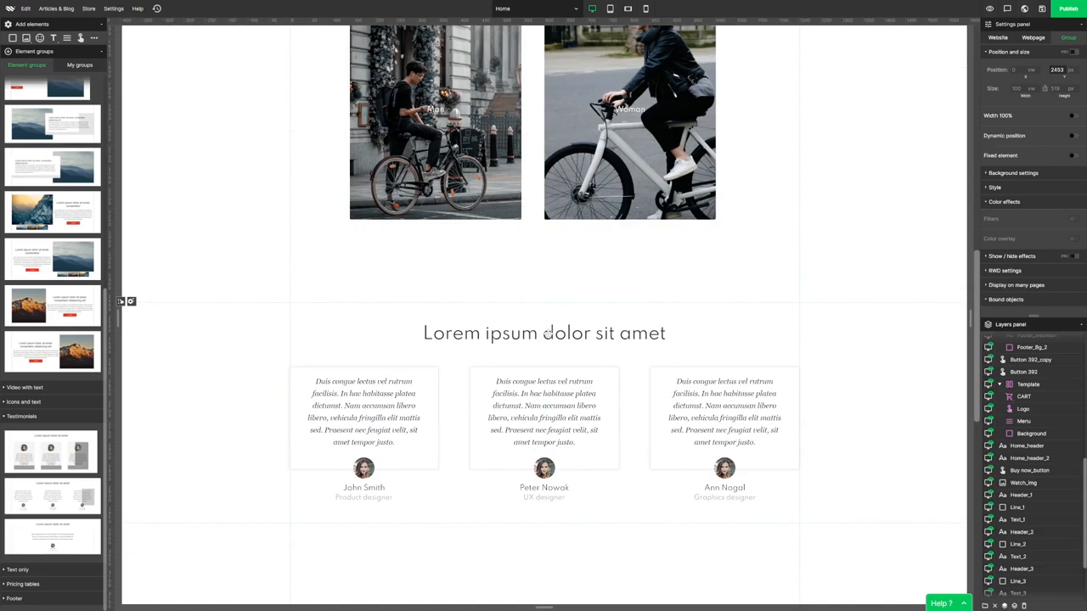
Step: Change the testimonials heading to "Our customers' opinions"
left_click(547, 333)
double_click(548, 332)
type("Our customers' opinions")
scroll(909, 223, "down", 1)
Step: Give the testimonials group an Expand in animation on show with a time of 1.7 sec and ease-out easing
left_click(909, 223)
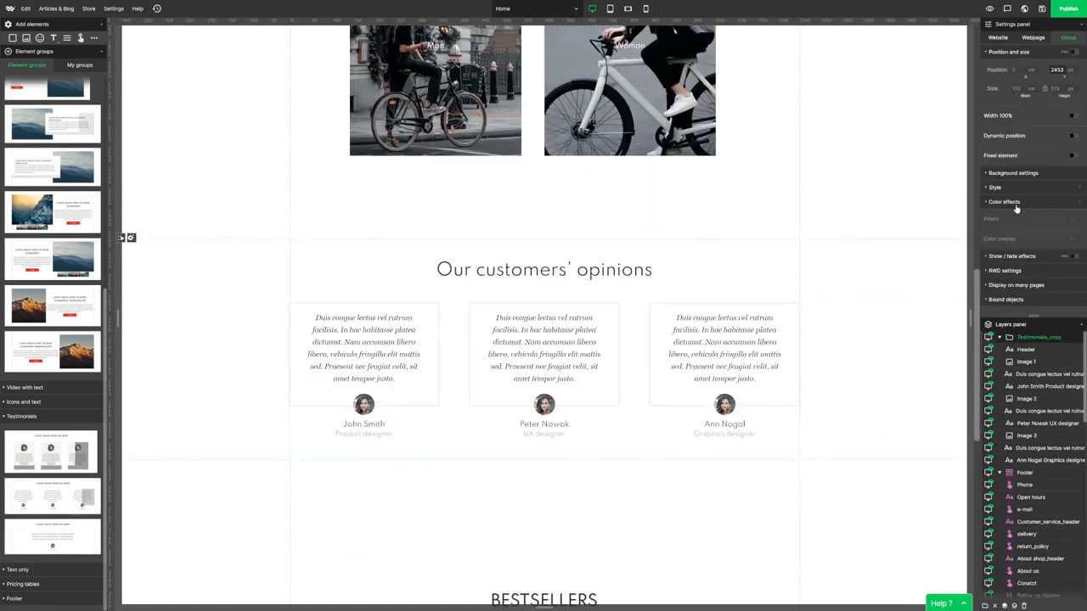
left_click(987, 256)
scroll(990, 246, "down", 1)
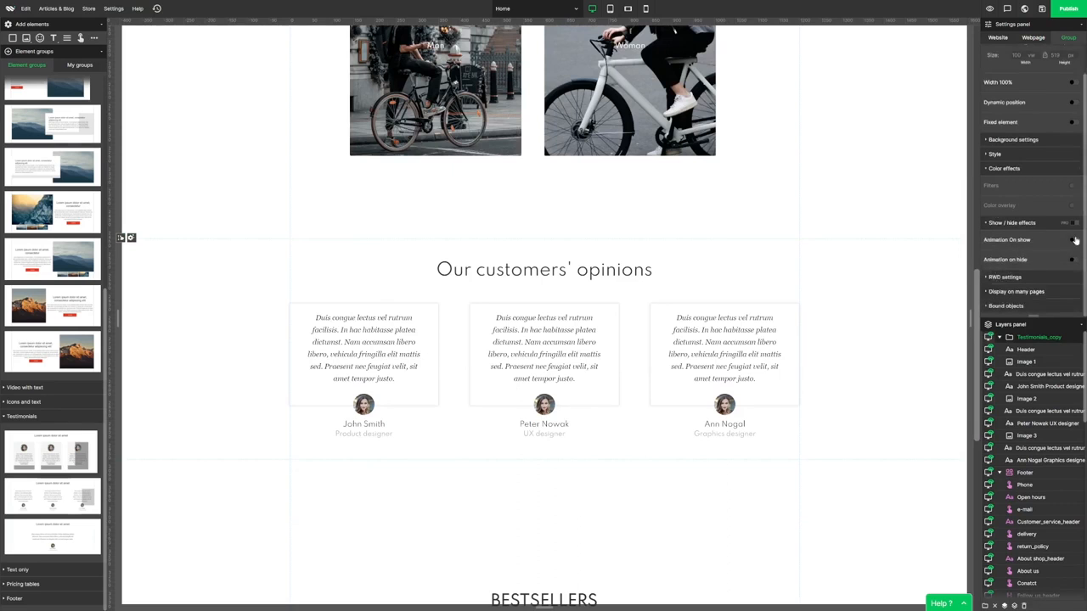
left_click(1073, 258)
left_click(1056, 287)
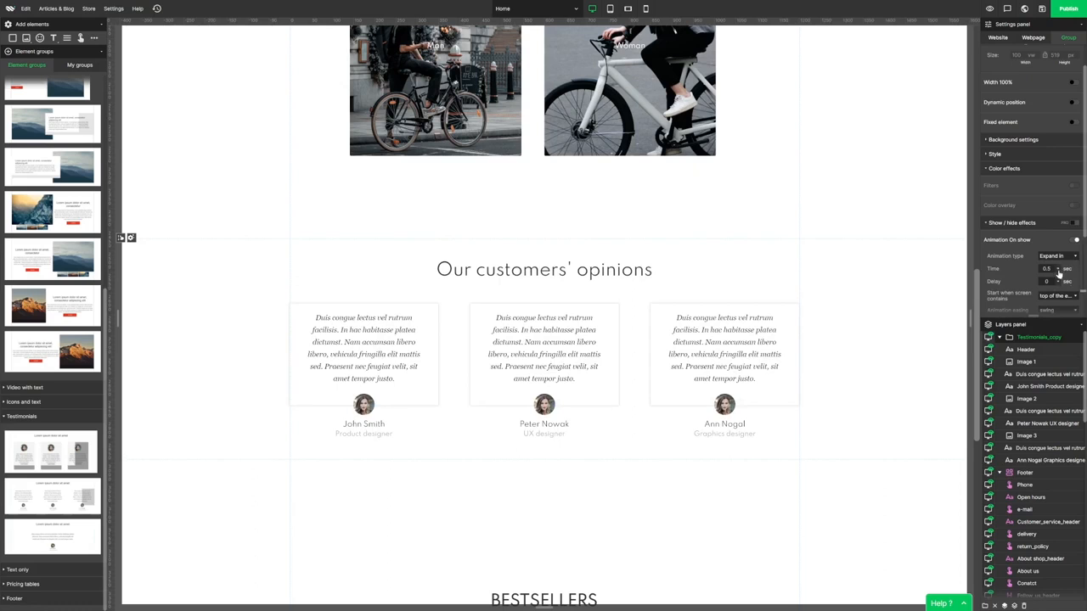
left_click_drag(1082, 293, 1082, 284)
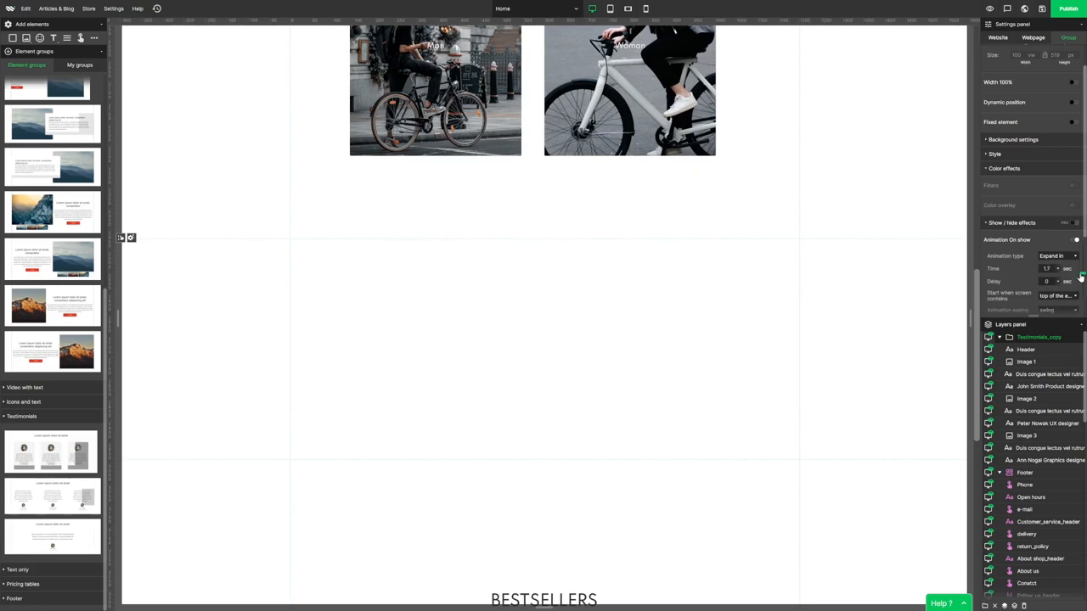
scroll(1077, 263, "down", 2)
left_click(1075, 248)
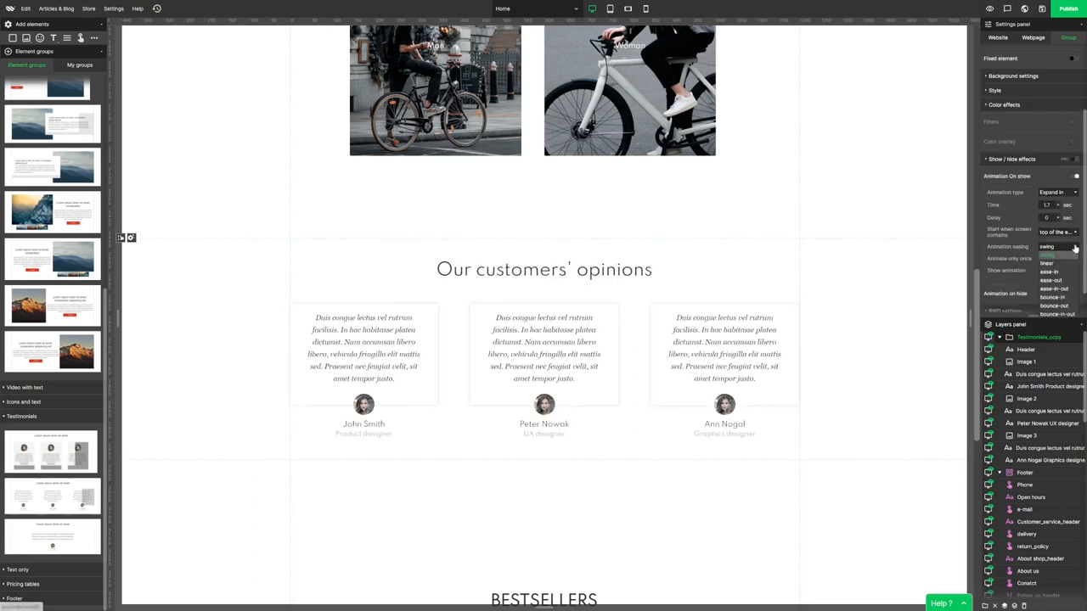
left_click(1051, 280)
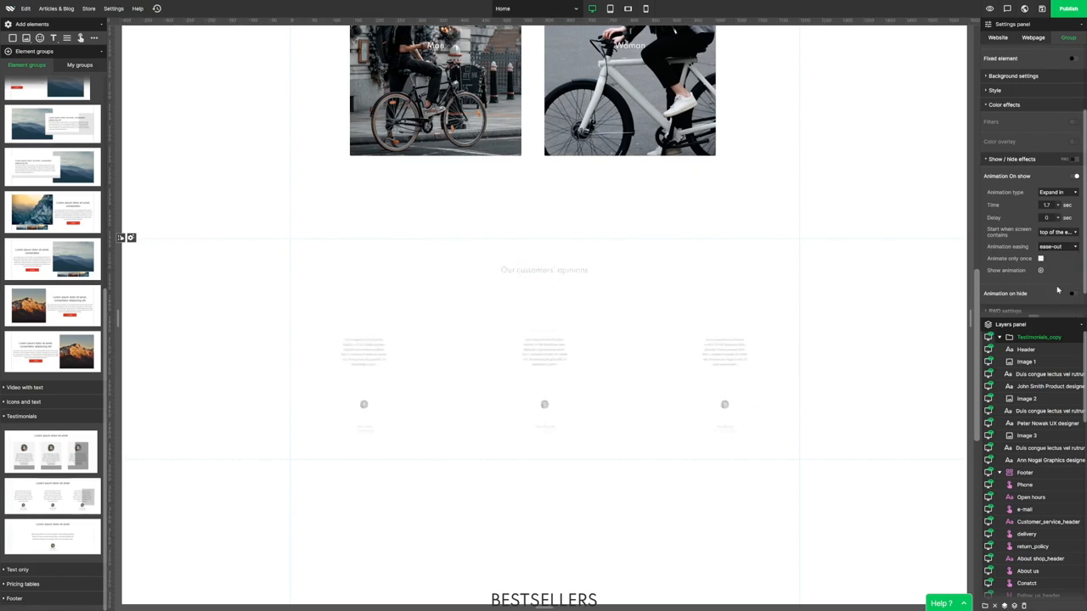
left_click(873, 271)
left_click(849, 230)
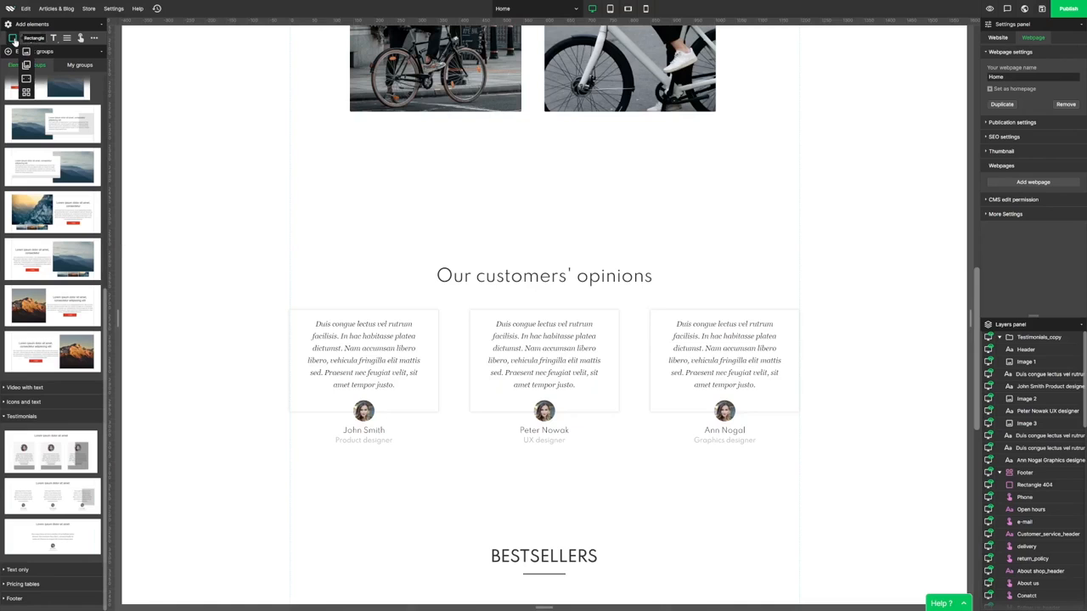
Step: Add a full-width rectangle at a Y position of about 2572 px over the testimonials heading and color it light grey
left_click(12, 38)
left_click_drag(311, 75, 310, 266)
left_click(1073, 116)
left_click(1016, 205)
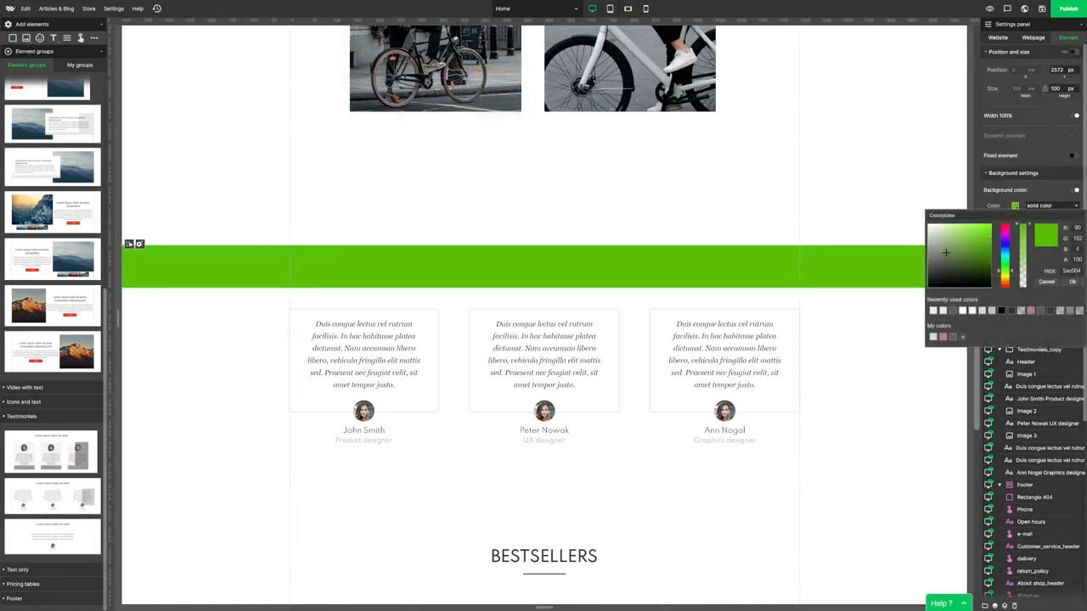
left_click(933, 311)
left_click(1073, 282)
Step: Extend the grey rectangle to a height of about 609 px and place its layer behind the testimonials group
left_click_drag(600, 290, 636, 583)
left_click_drag(1015, 342, 1007, 473)
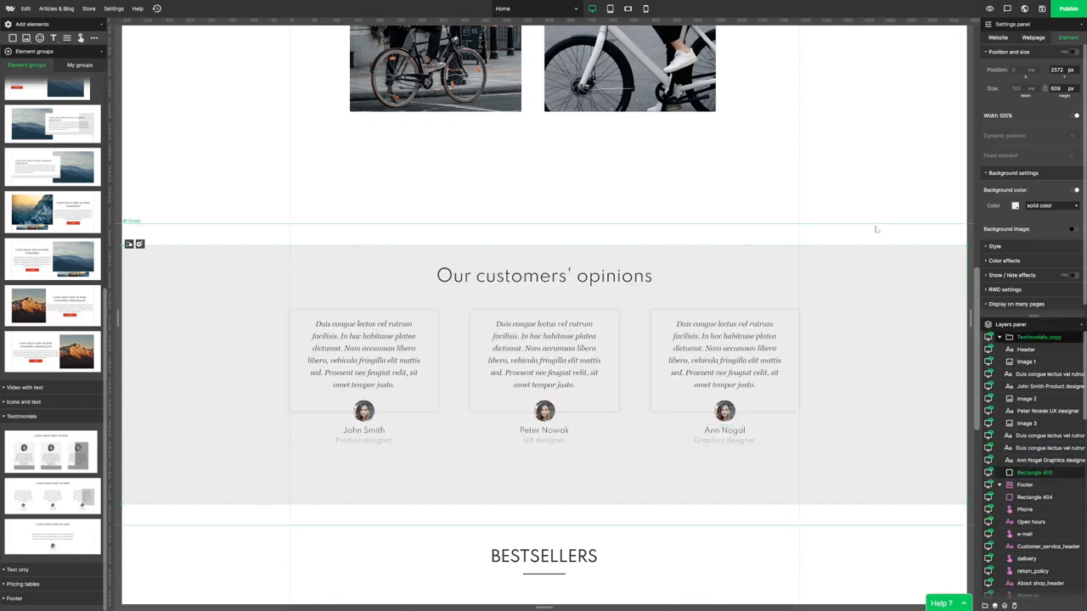
Step: Replace the phone number and the contact e-mail address in the footer with the bike shop's details
scroll(910, 282, "down", 5)
scroll(910, 283, "down", 1)
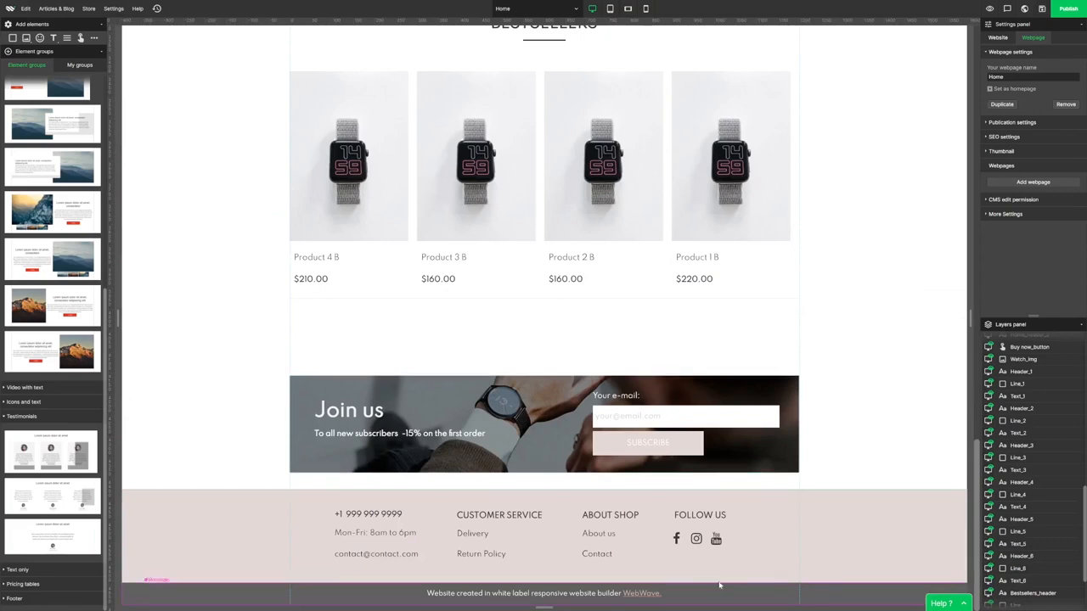
left_click(839, 537)
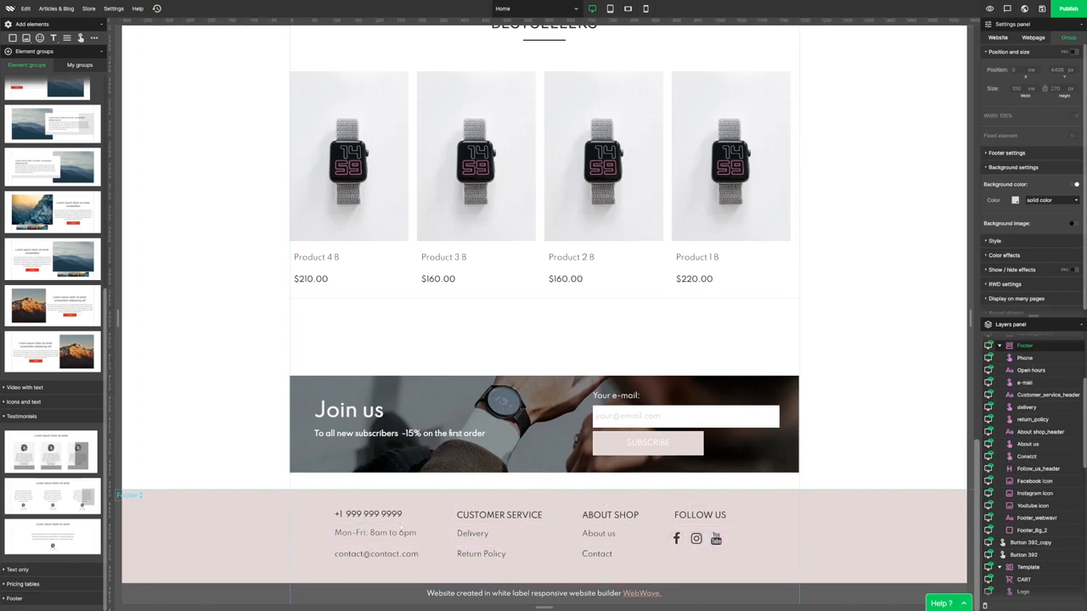
double_click(379, 514)
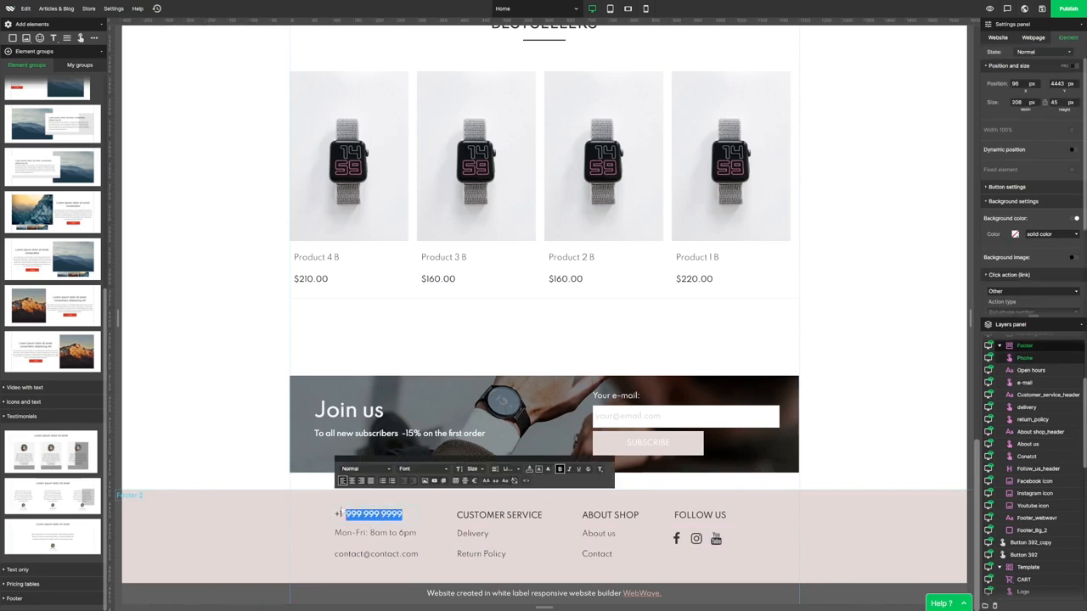
double_click(400, 554)
type("bikes")
left_click(233, 448)
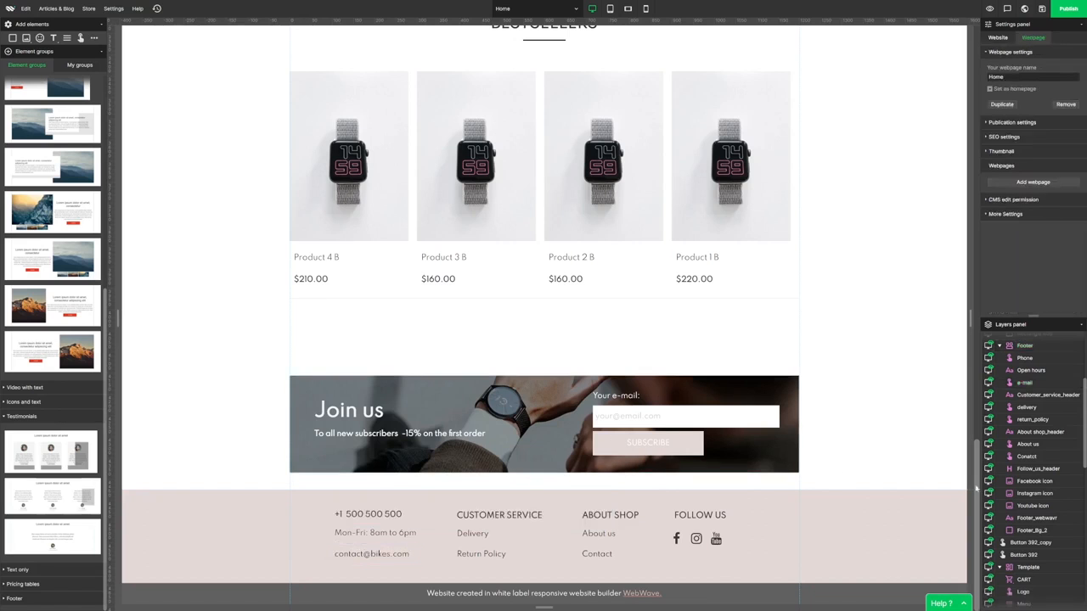
Step: Publish the website and review the live home page down to the customers' opinions section
scroll(978, 470, "up", 15)
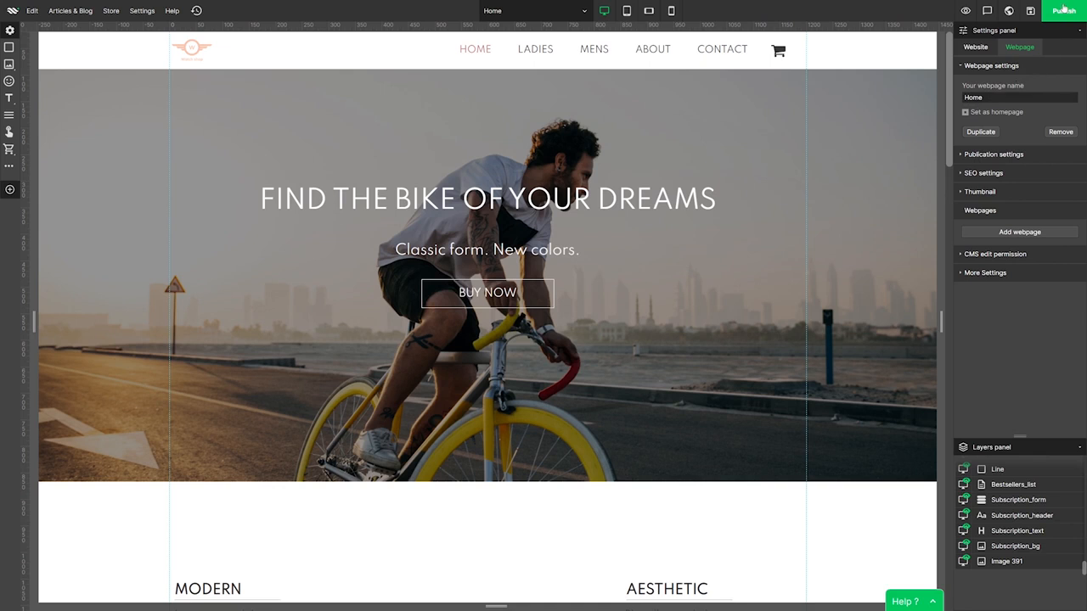
left_click(1064, 11)
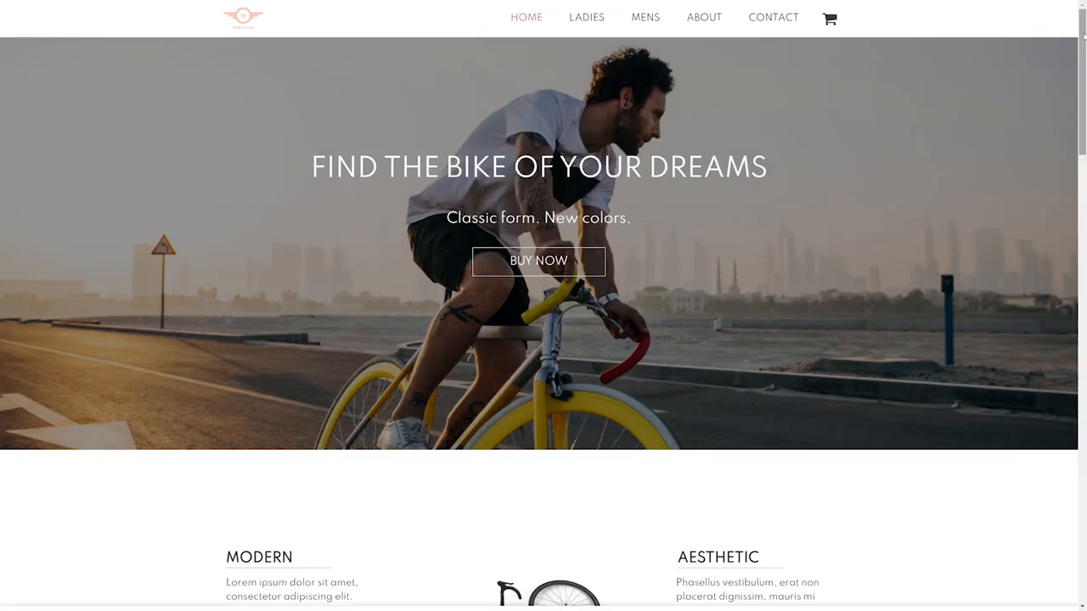
left_click_drag(1083, 35, 1063, 186)
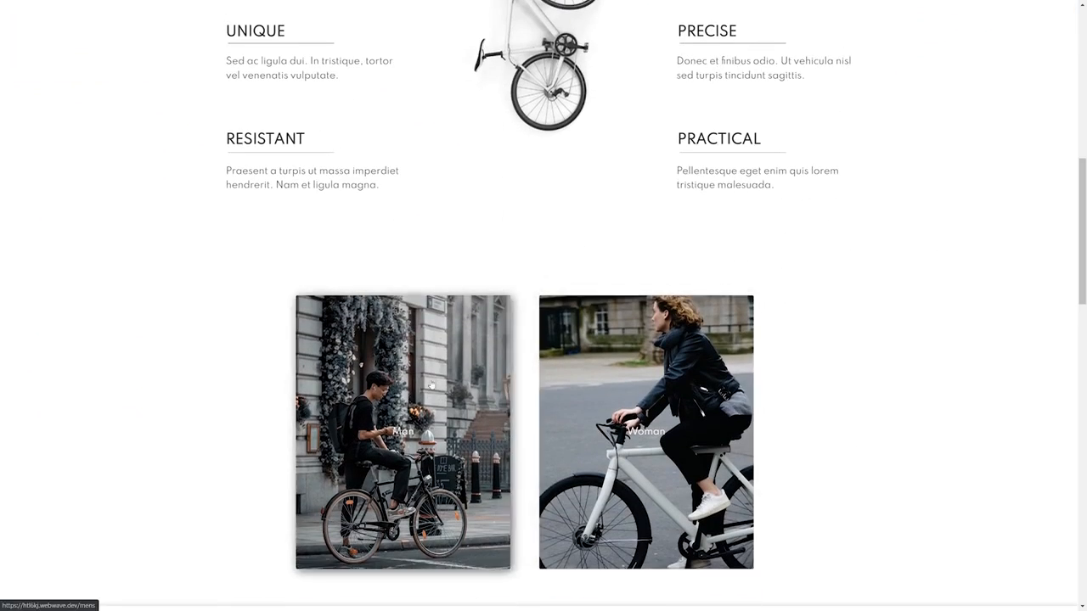
scroll(702, 293, "down", 6)
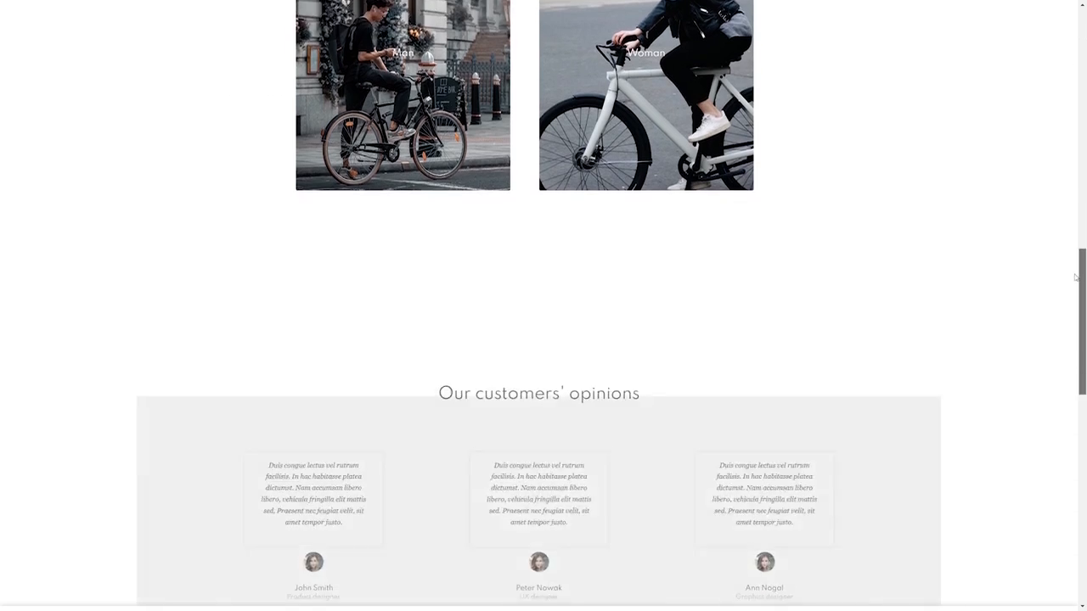